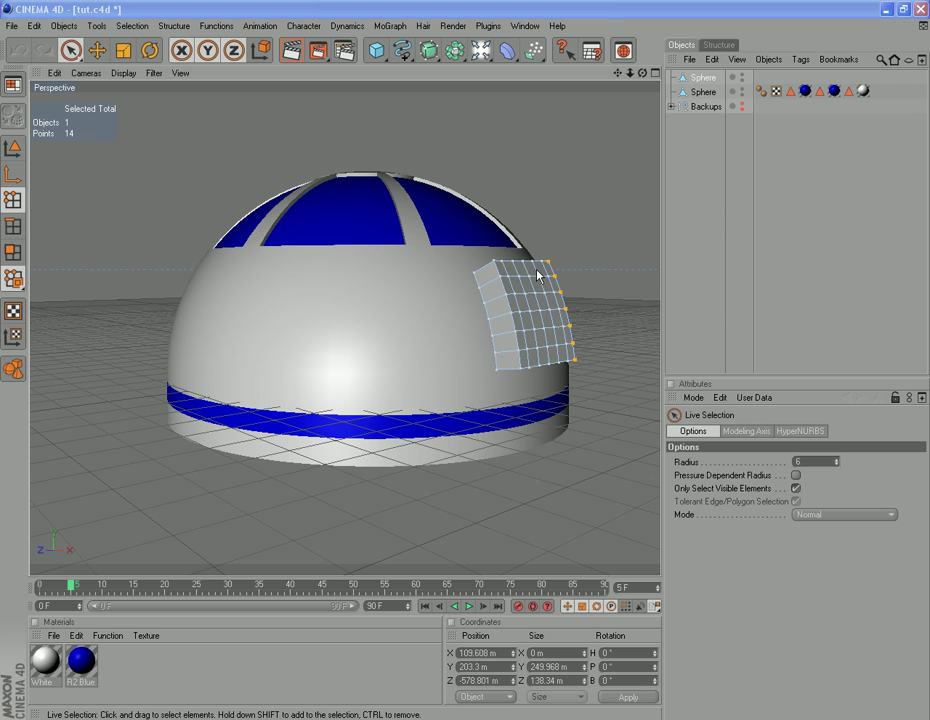
Rename the spheres 'Dome' and 'Eye Box', parent Eye Box under Dome, and collapse Dome.
double_click(703, 91)
text(D)
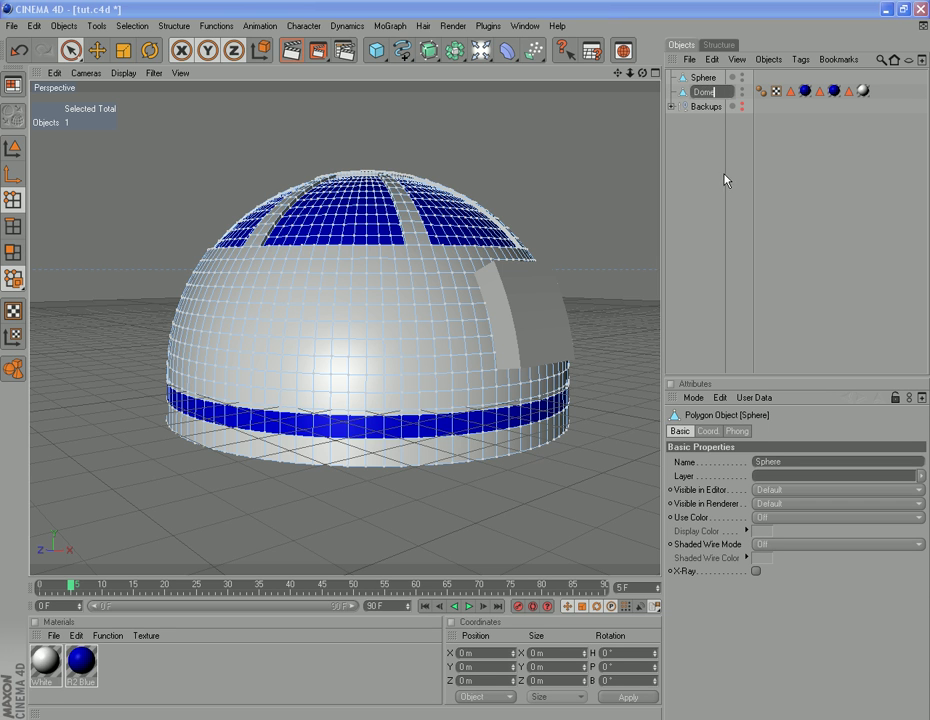
text(ome)
key(Return)
double_click(705, 77)
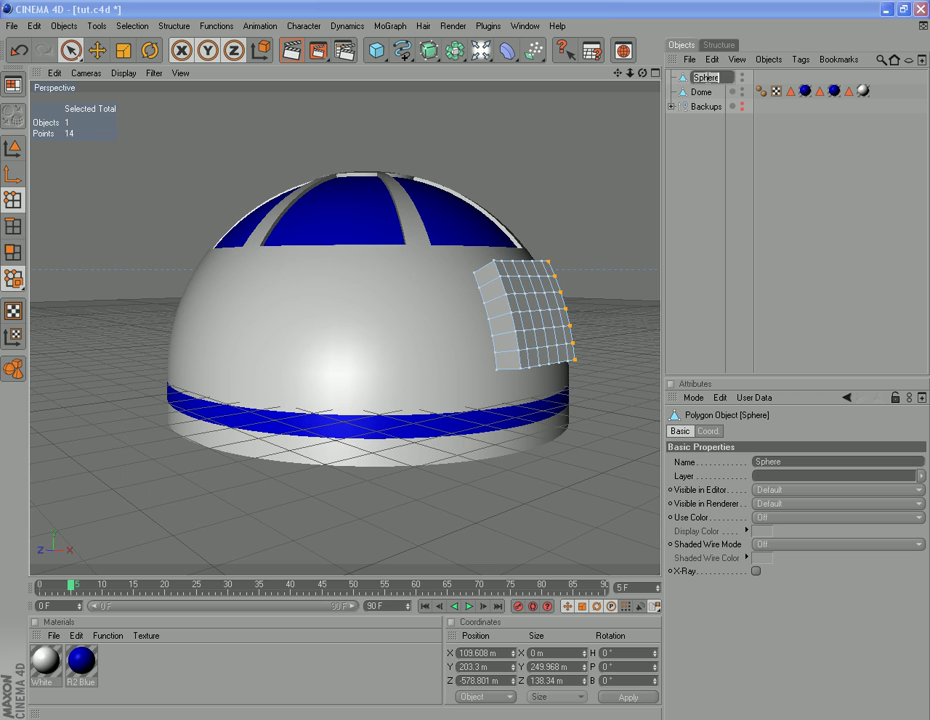
text(E)
text(yeBC)
text(x)
key(Return)
mouse_move(702, 78)
mouse_down()
mouse_move(684, 82)
mouse_move(702, 93)
mouse_up()
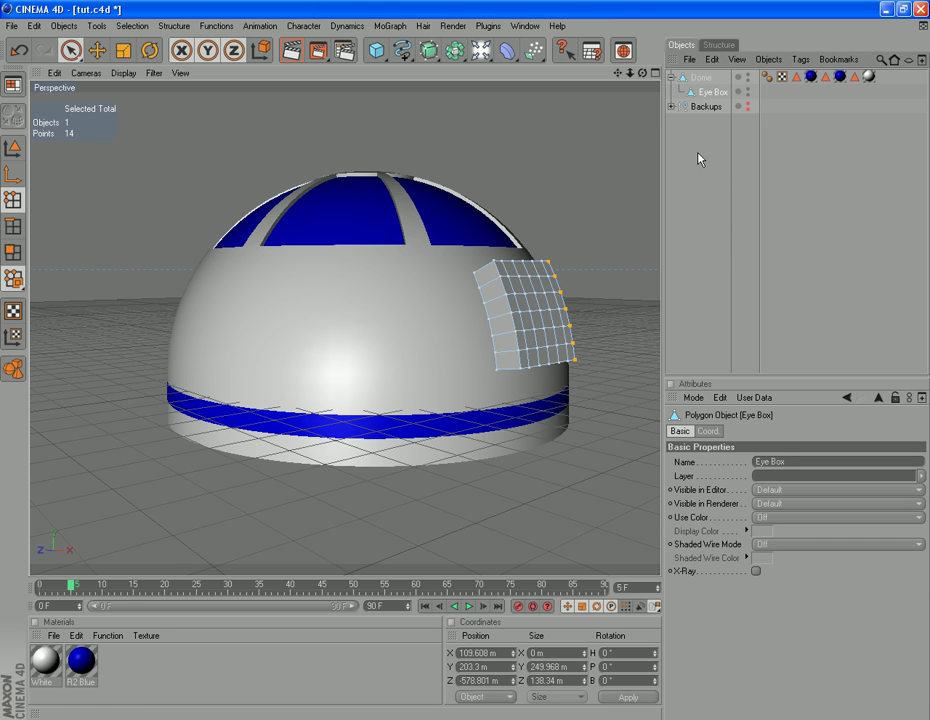
click(671, 77)
drag(644, 73, 575, 95)
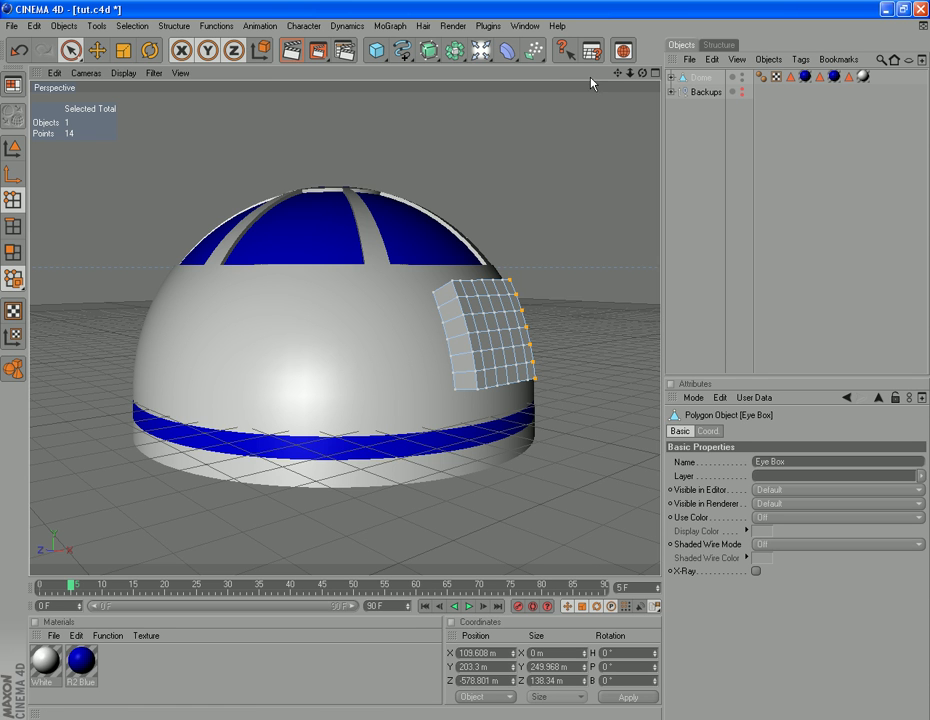
drag(616, 76, 467, 521)
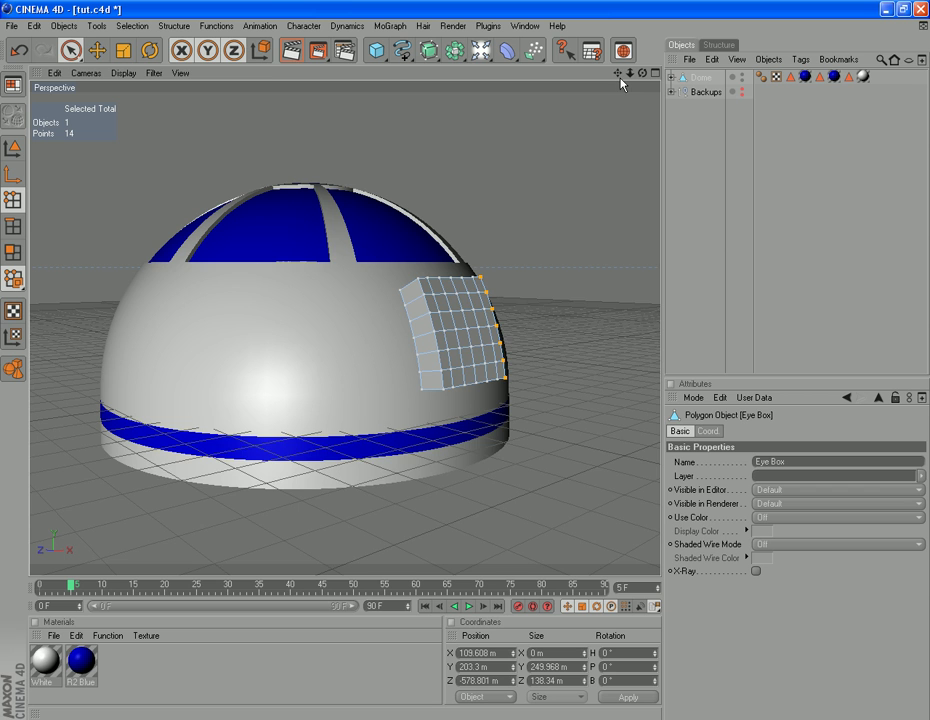
drag(617, 74, 284, 406)
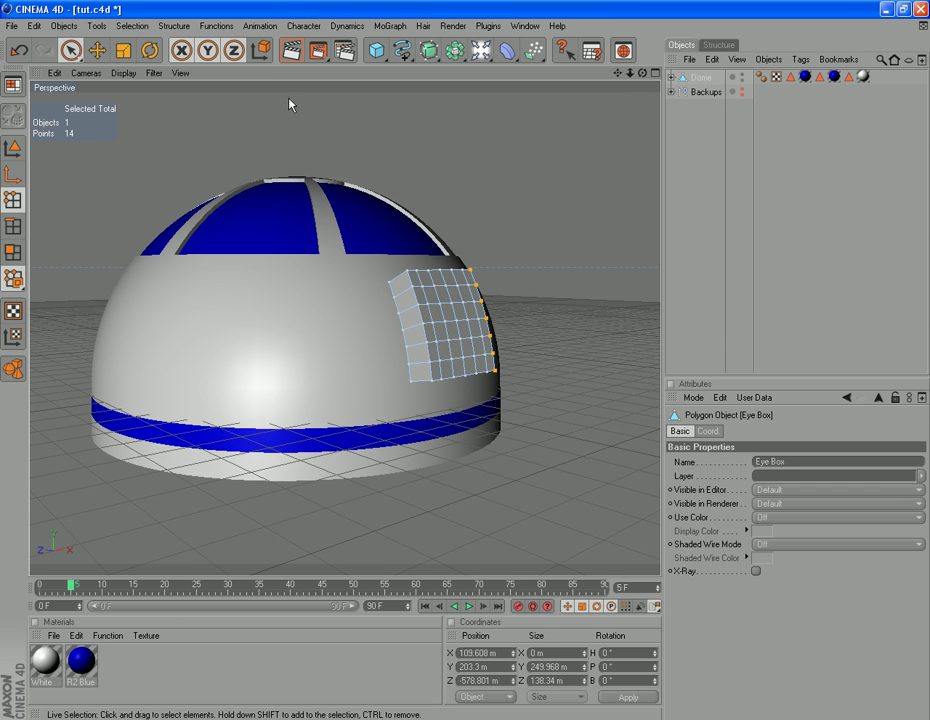
Select Dome, switch to Polygon mode, and pick the Live Selection tool.
click(701, 77)
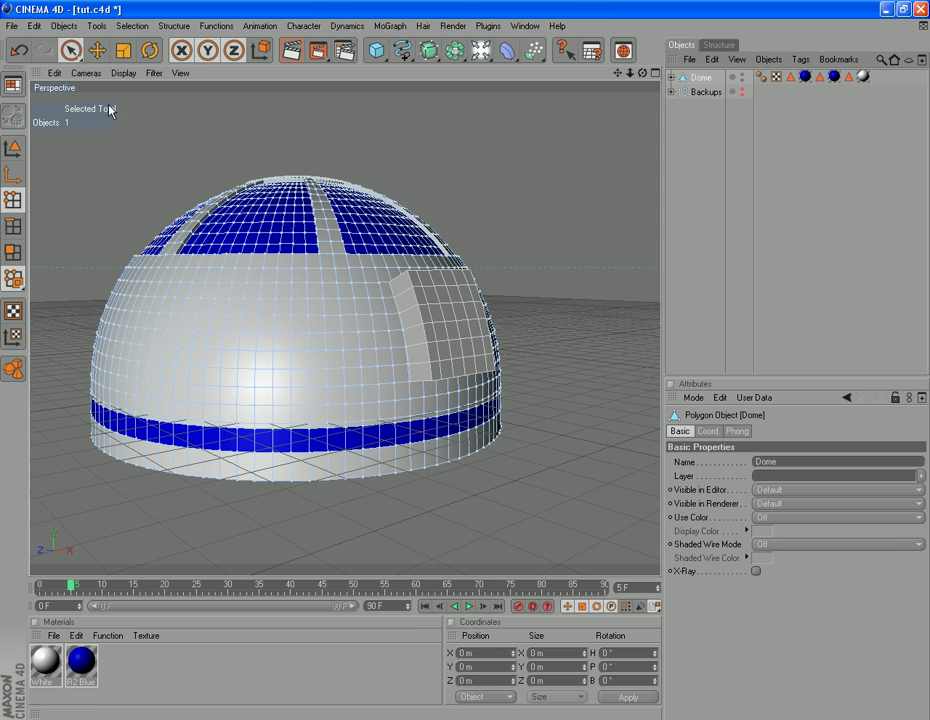
click(17, 254)
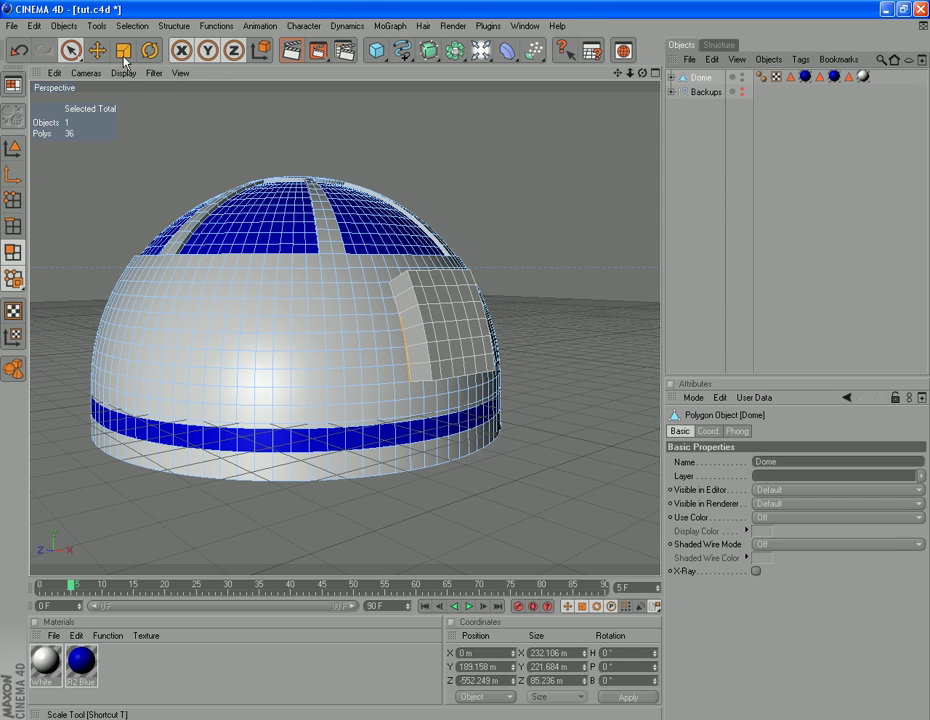
click(75, 54)
click(91, 63)
Frame the dome in the view and check the R2-D2 reference photo.
drag(642, 72, 675, 117)
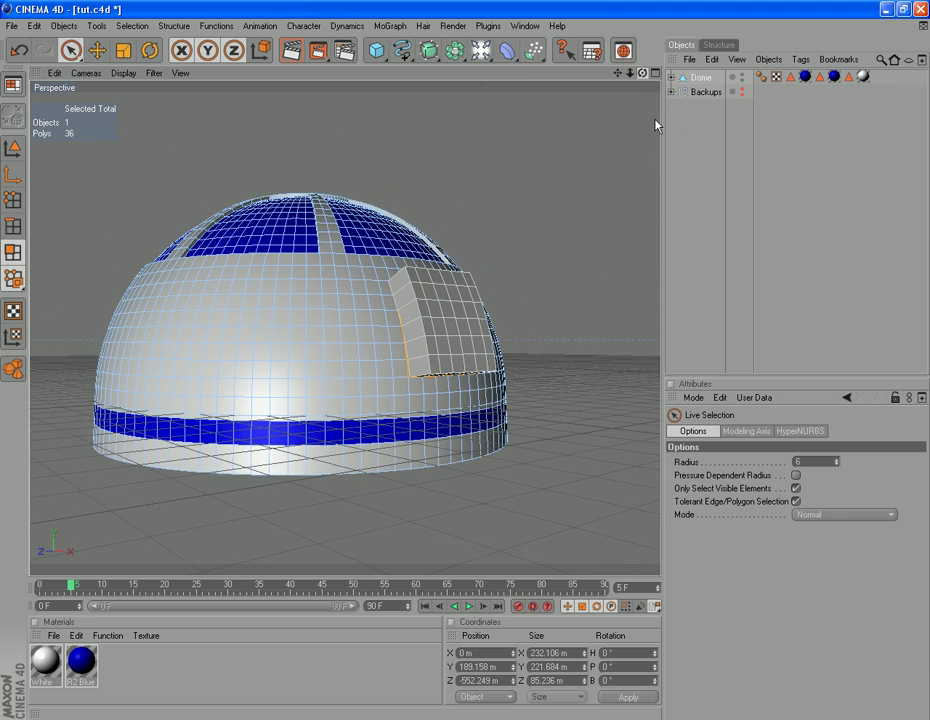
drag(617, 73, 420, 150)
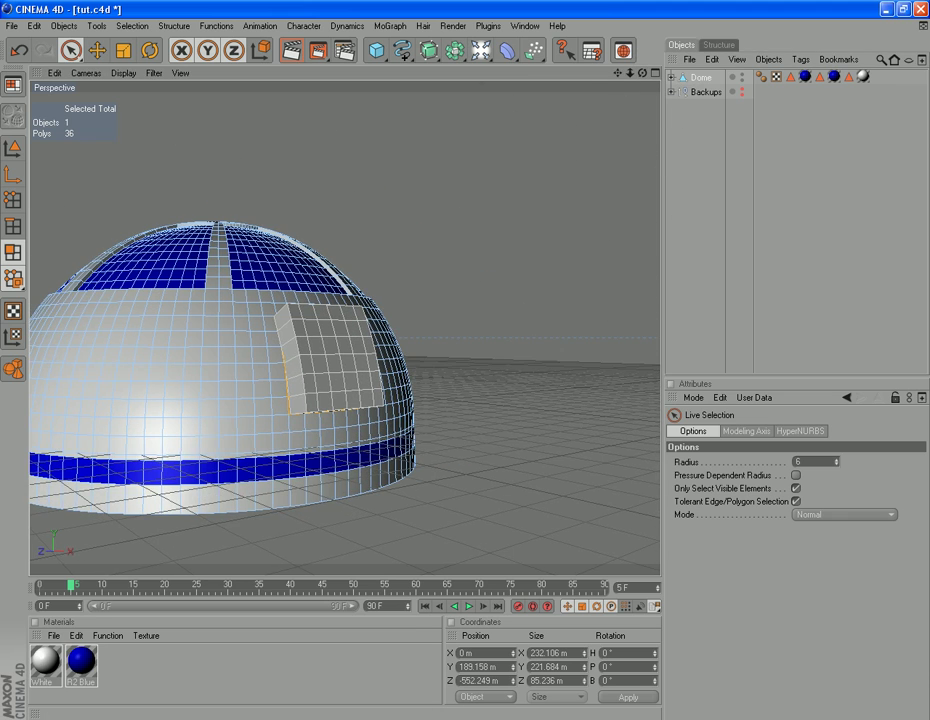
key(alt+Tab)
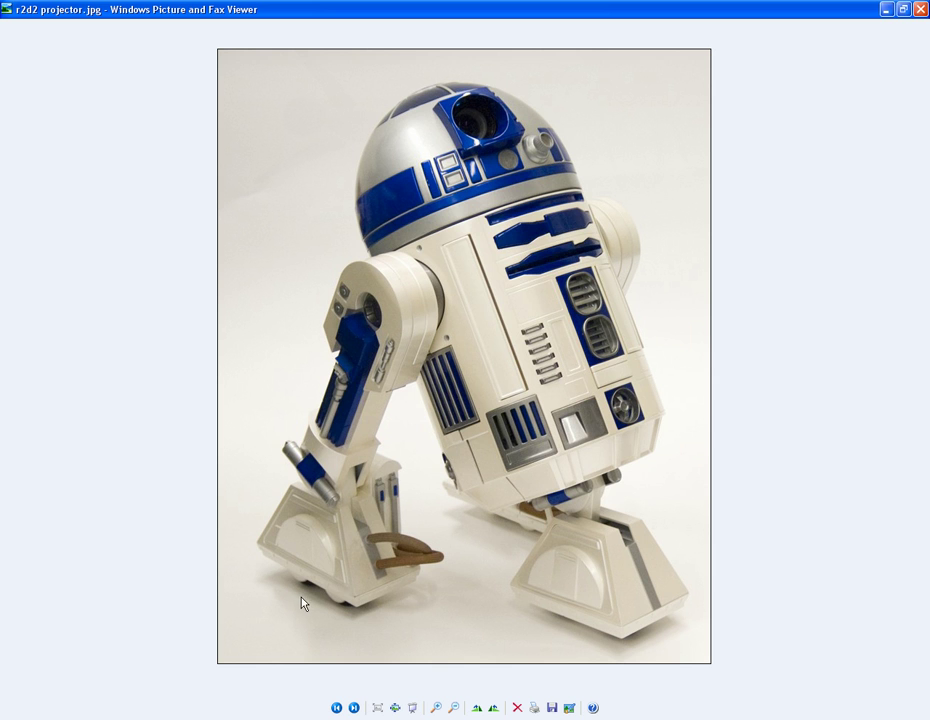
click(176, 717)
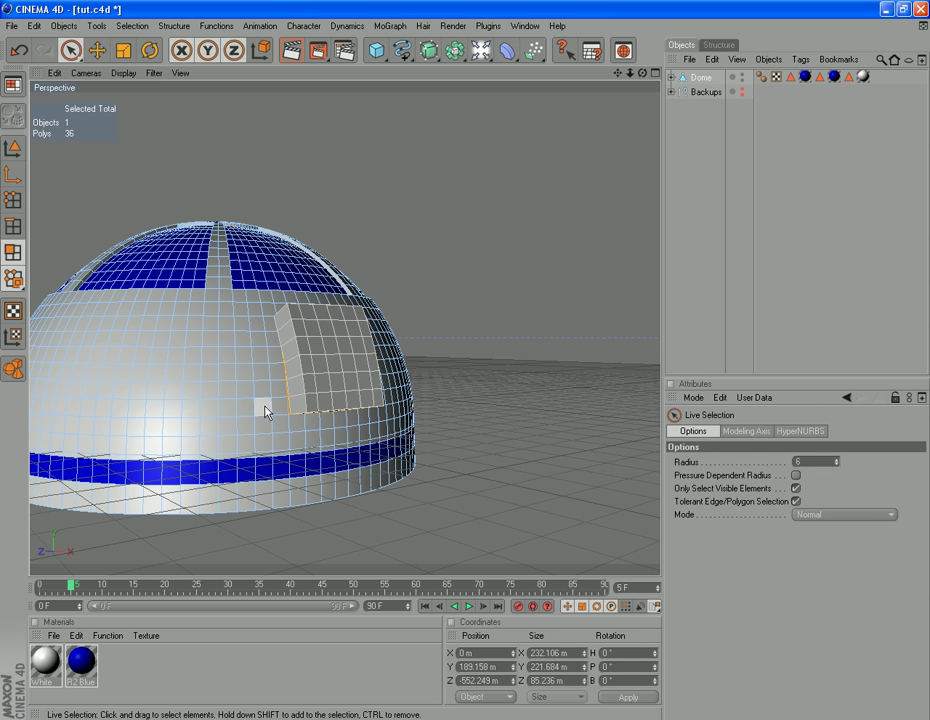
Paint rectangular panel blocks of faces above the blue band, reaching 94 selected faces.
drag(264, 438, 264, 390)
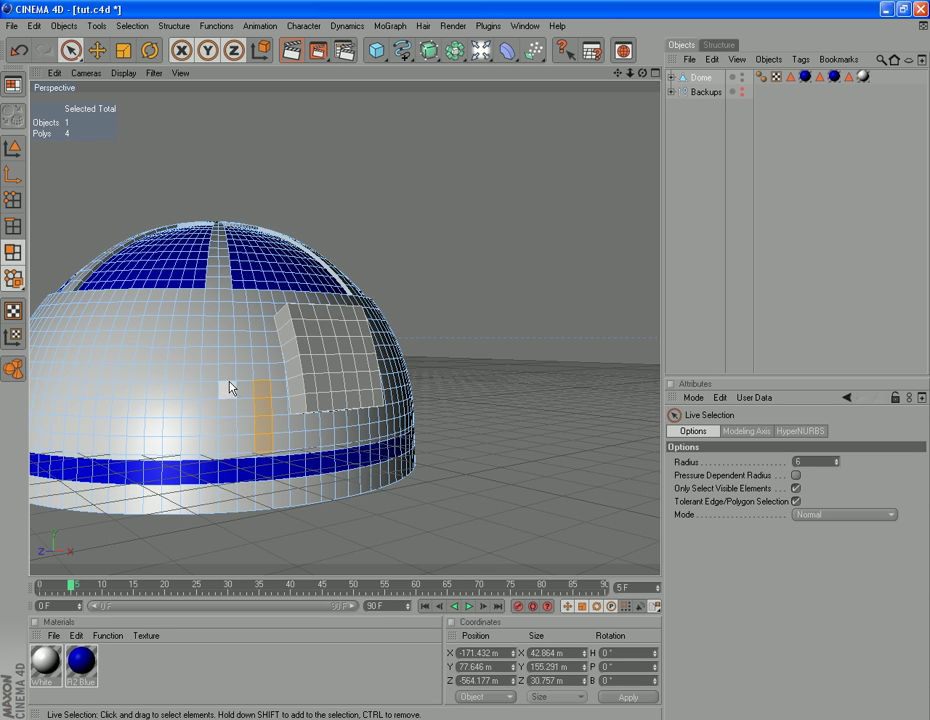
mouse_move(242, 394)
shift+mouse_down()
mouse_move(210, 388)
mouse_move(240, 481)
mouse_move(209, 440)
mouse_move(194, 389)
mouse_move(193, 439)
mouse_move(251, 440)
mouse_move(242, 411)
shift+mouse_up()
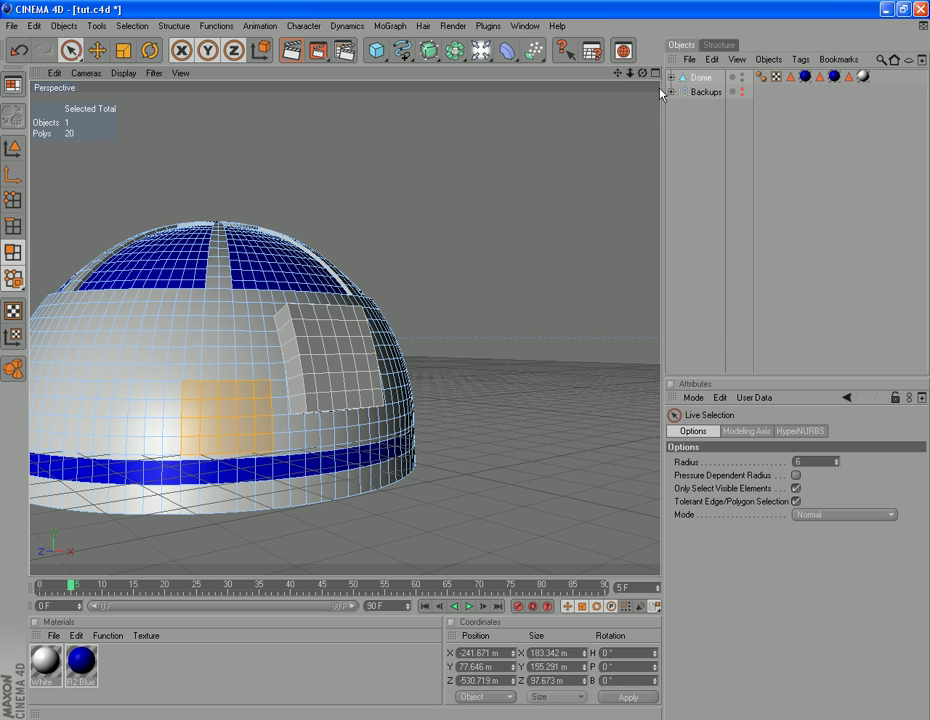
drag(641, 72, 414, 577)
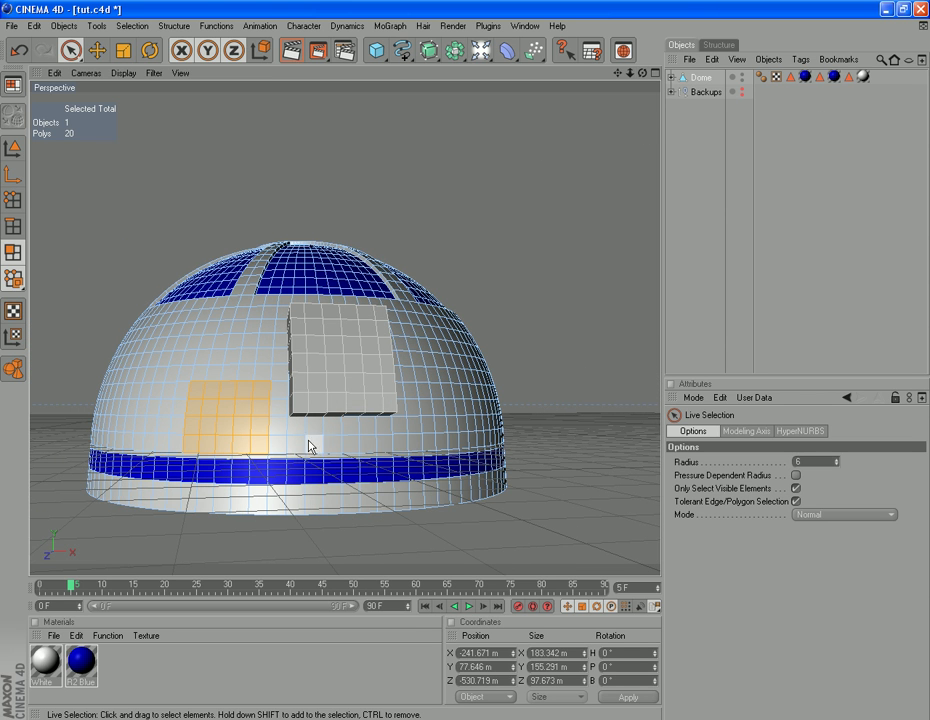
mouse_move(307, 442)
shift+mouse_down()
mouse_move(346, 444)
mouse_move(334, 424)
mouse_move(376, 426)
mouse_move(376, 440)
mouse_move(327, 439)
mouse_move(435, 463)
mouse_move(320, 444)
mouse_move(396, 450)
shift+mouse_up()
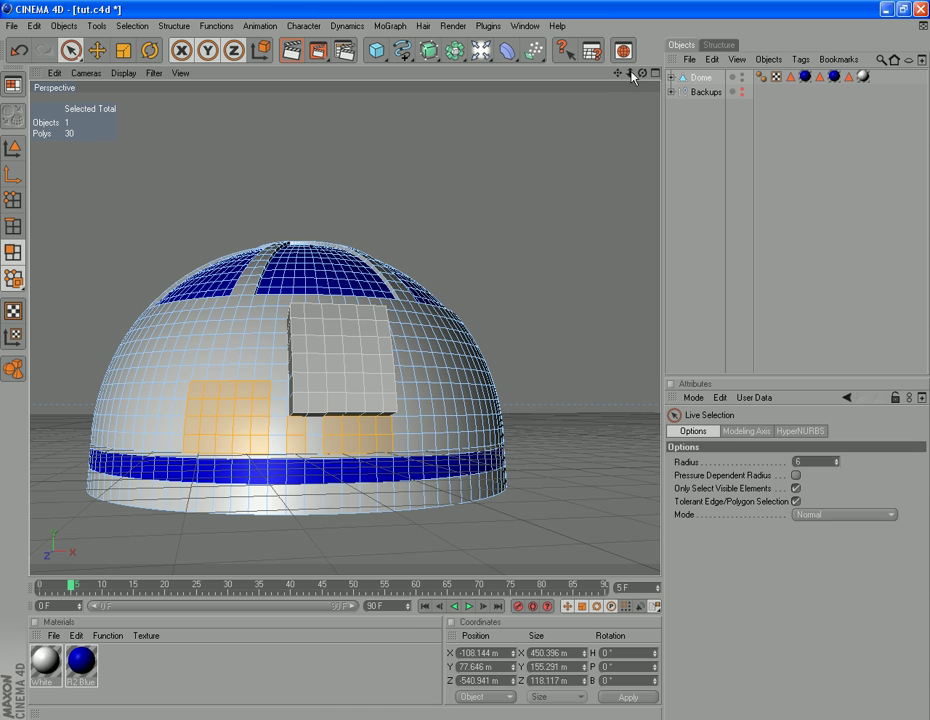
drag(642, 76, 859, 137)
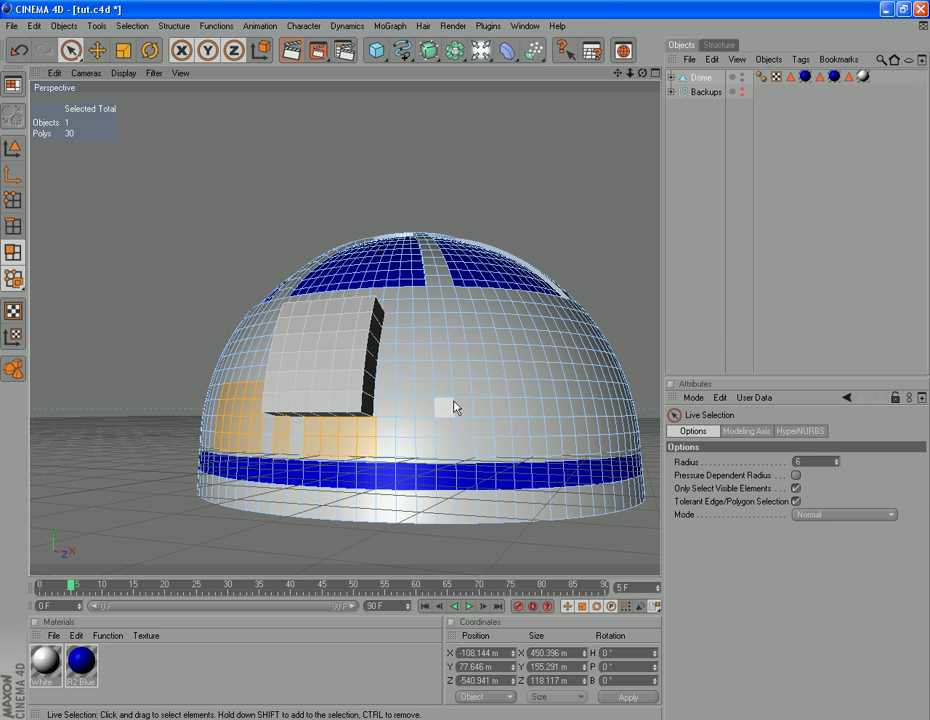
shift+drag(463, 401, 463, 426)
shift+drag(485, 410, 517, 388)
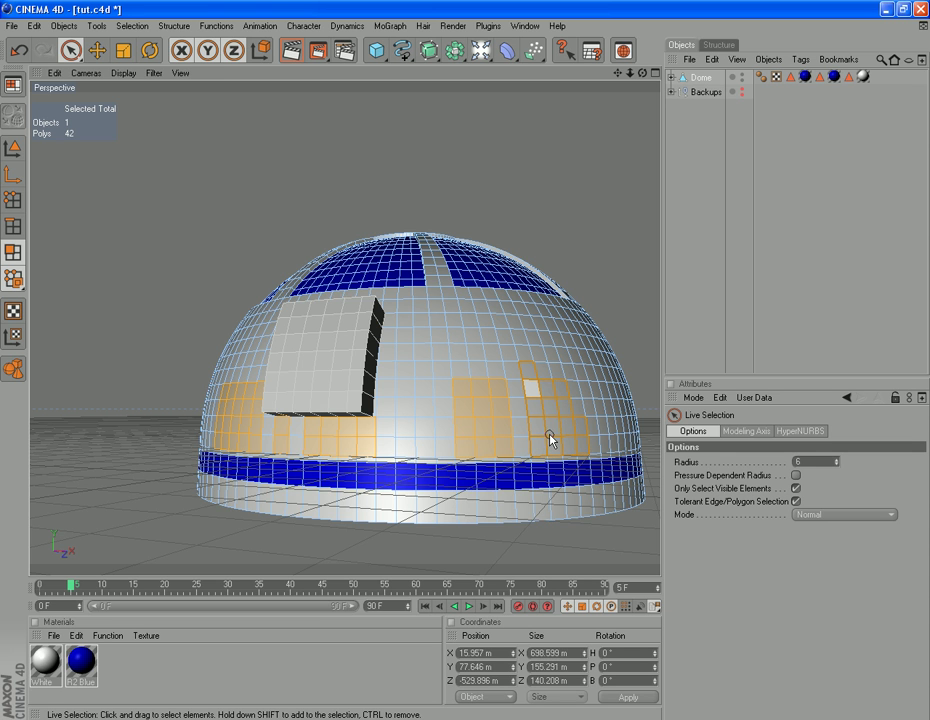
mouse_move(549, 438)
shift+mouse_down()
mouse_move(529, 359)
mouse_move(600, 426)
mouse_move(579, 436)
shift+mouse_up()
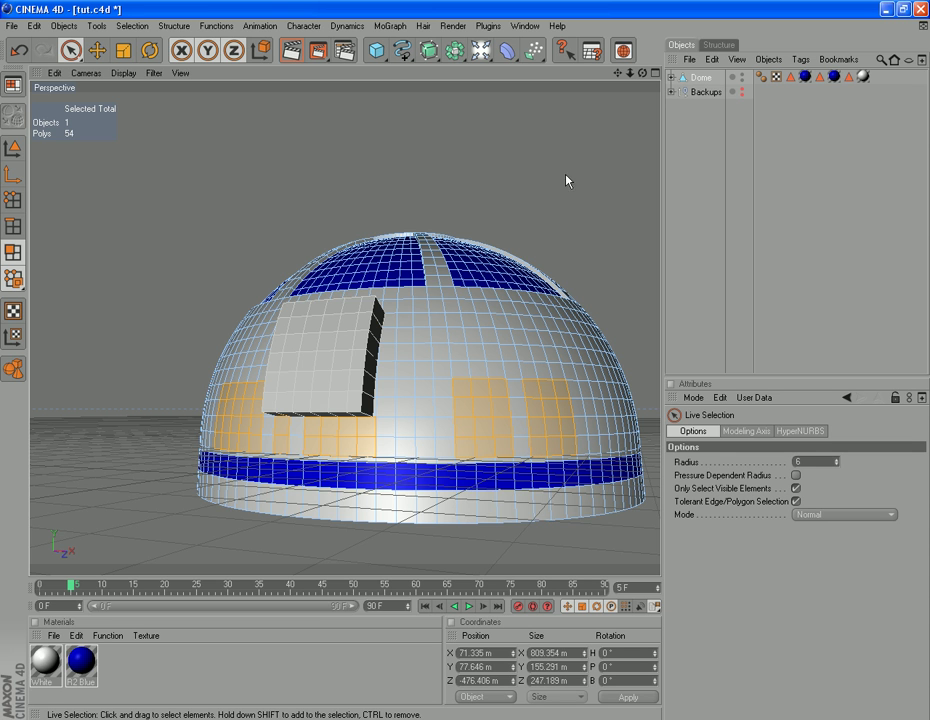
drag(638, 77, 498, 87)
drag(625, 77, 650, 60)
mouse_move(456, 388)
shift+mouse_down()
mouse_move(457, 440)
mouse_move(278, 442)
mouse_move(260, 430)
mouse_move(262, 382)
mouse_move(244, 375)
mouse_move(243, 440)
mouse_move(274, 372)
mouse_move(413, 372)
mouse_move(405, 425)
mouse_move(403, 388)
mouse_move(286, 394)
mouse_move(635, 364)
shift+mouse_up()
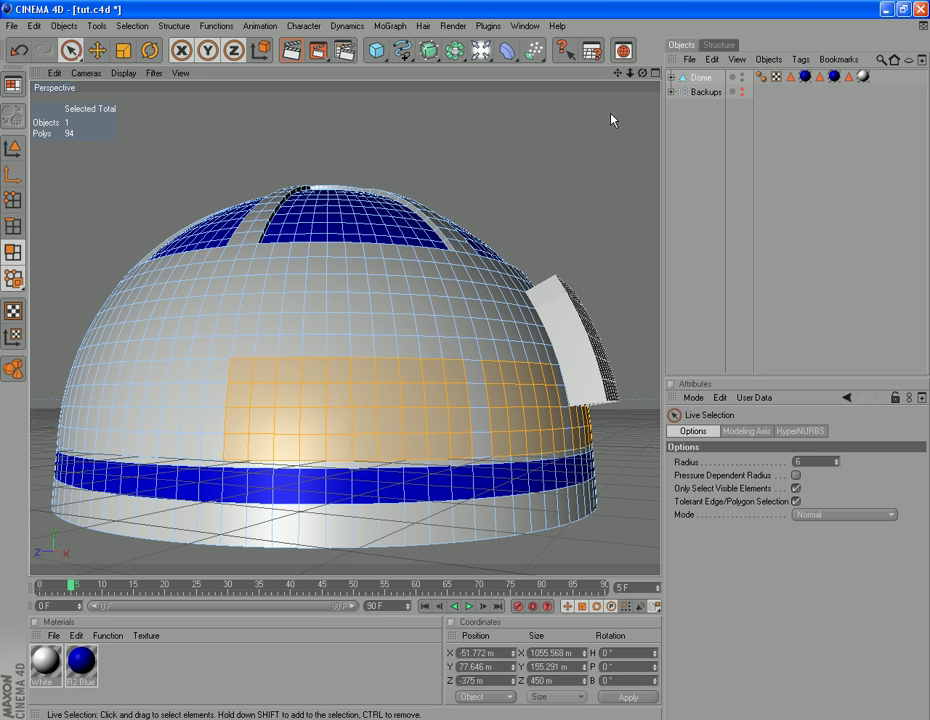
Add panel blocks around the rest of the dome until 274 faces are selected.
drag(640, 79, 440, 394)
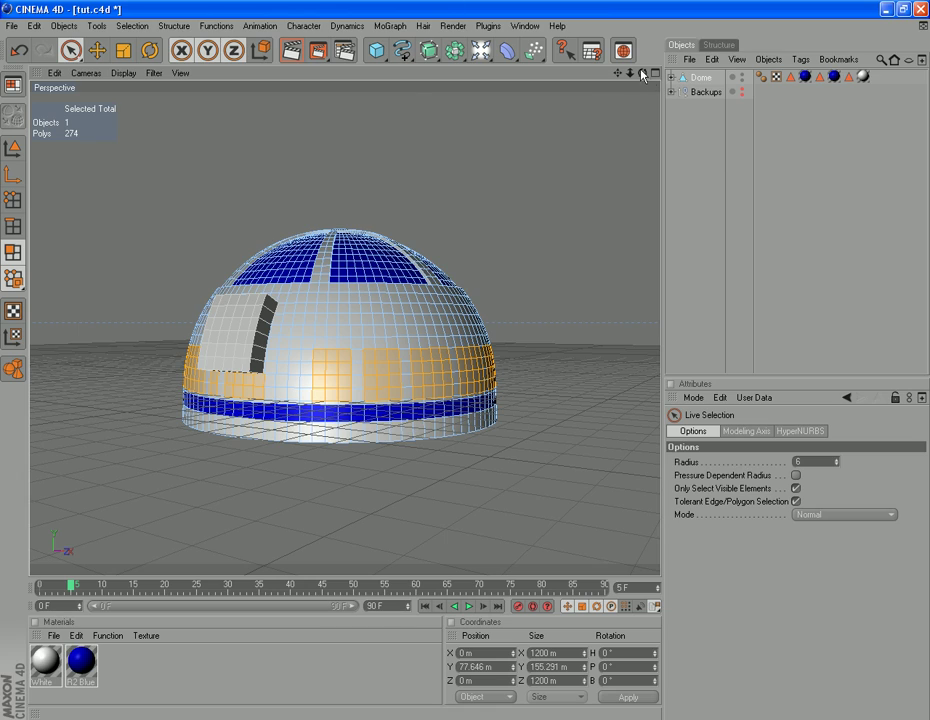
drag(644, 74, 311, 79)
scroll(430, 500, up, 3)
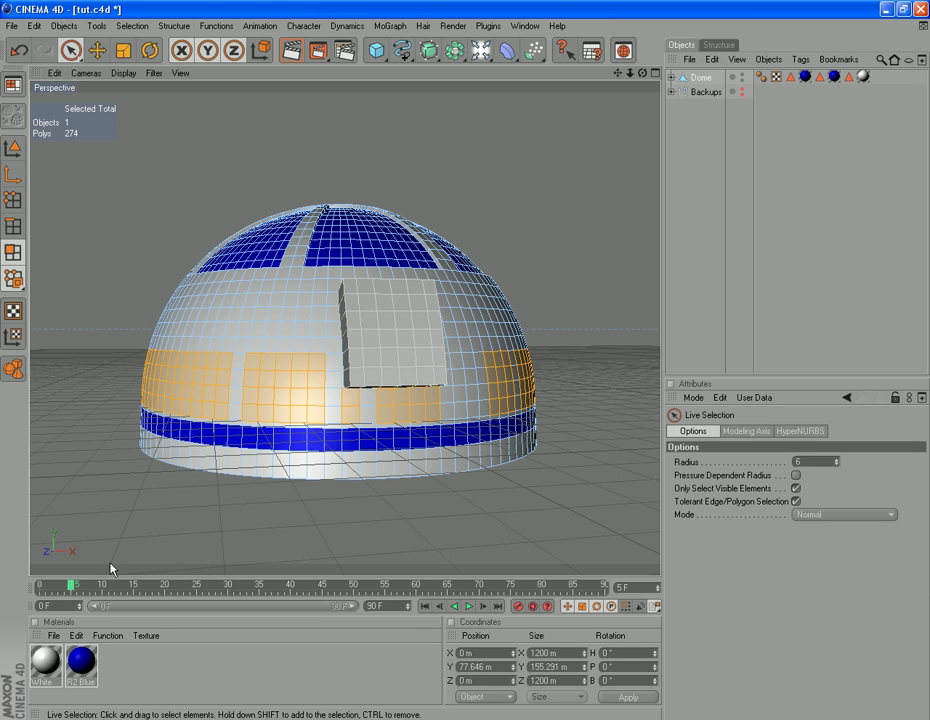
Inset the selected panel faces by 2 m with Extrude Inner.
right_click(202, 531)
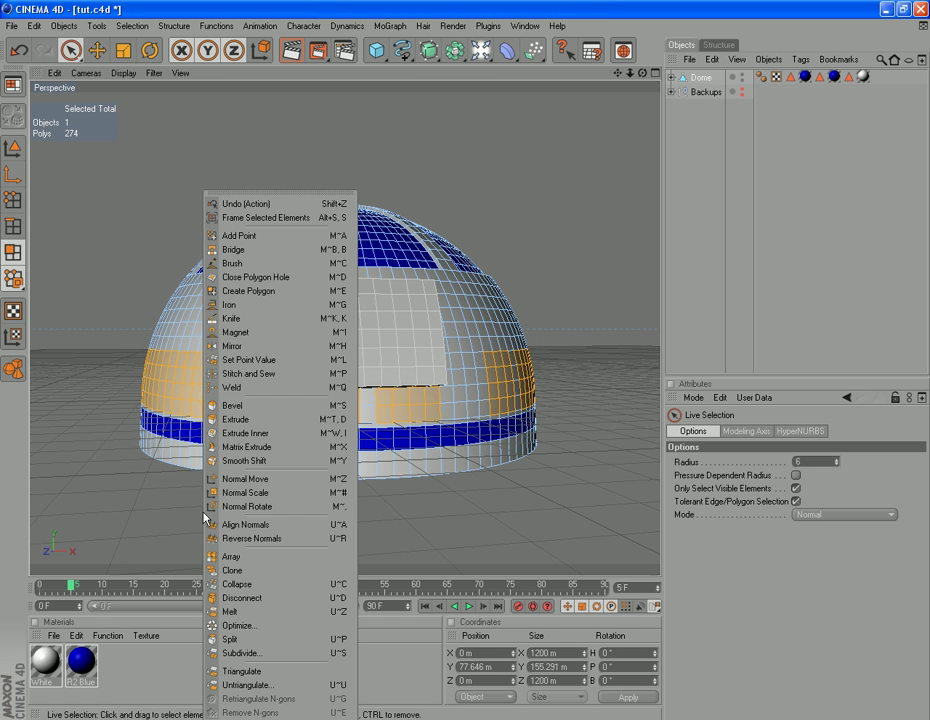
click(268, 421)
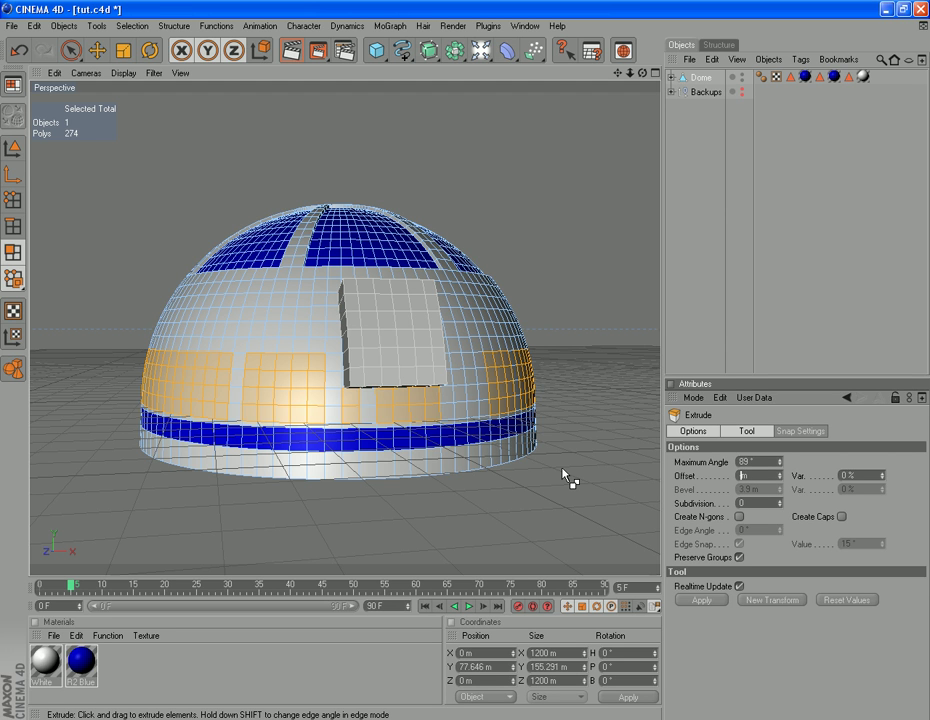
click(718, 603)
right_click(340, 500)
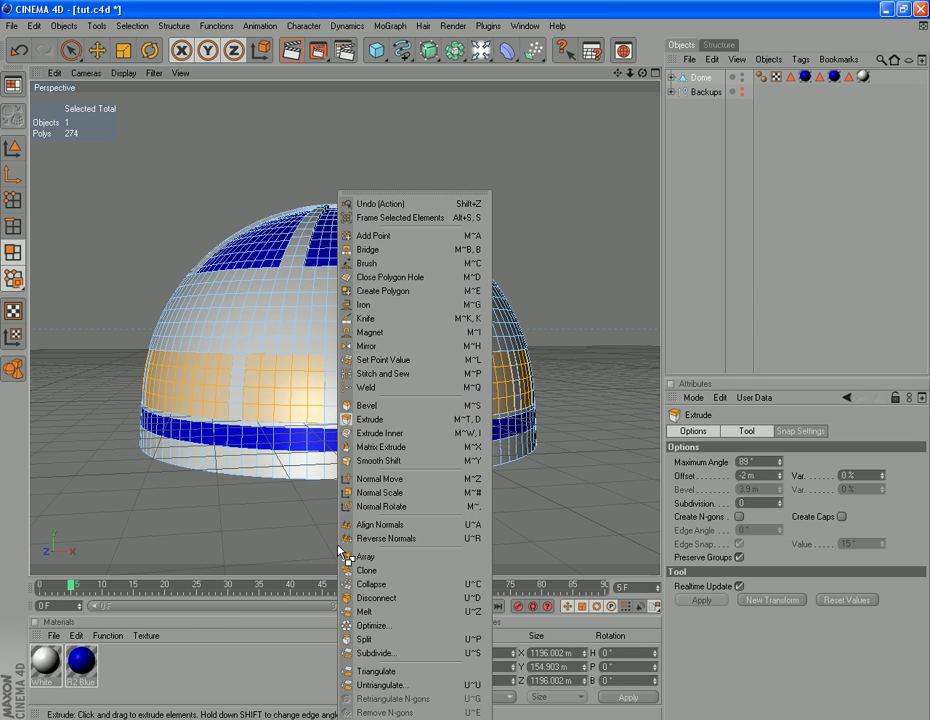
click(379, 436)
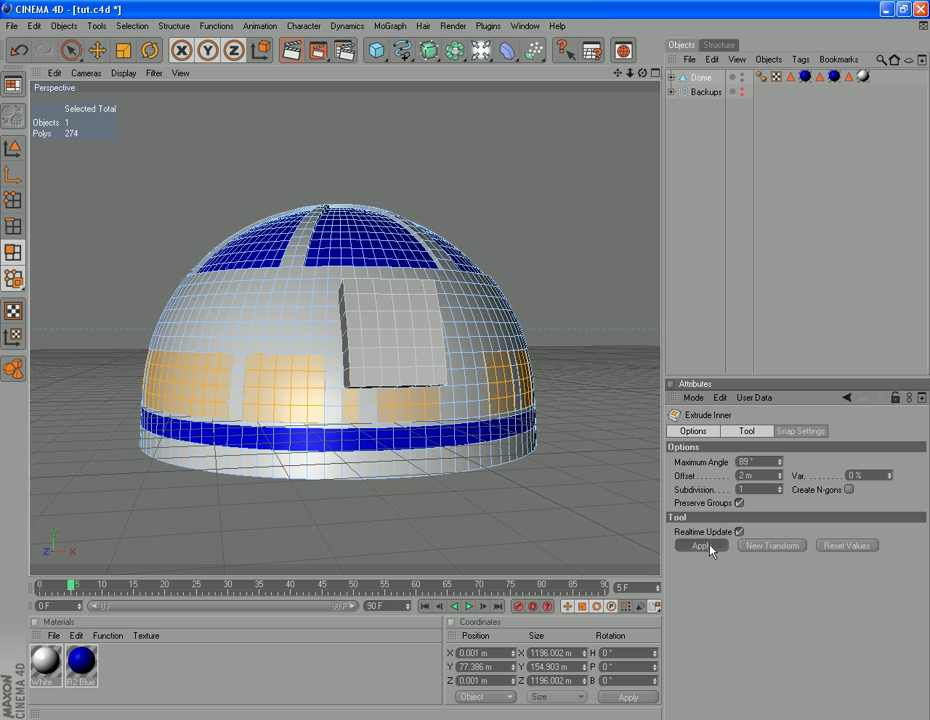
Extrude the panel faces with a 4 m offset.
right_click(320, 514)
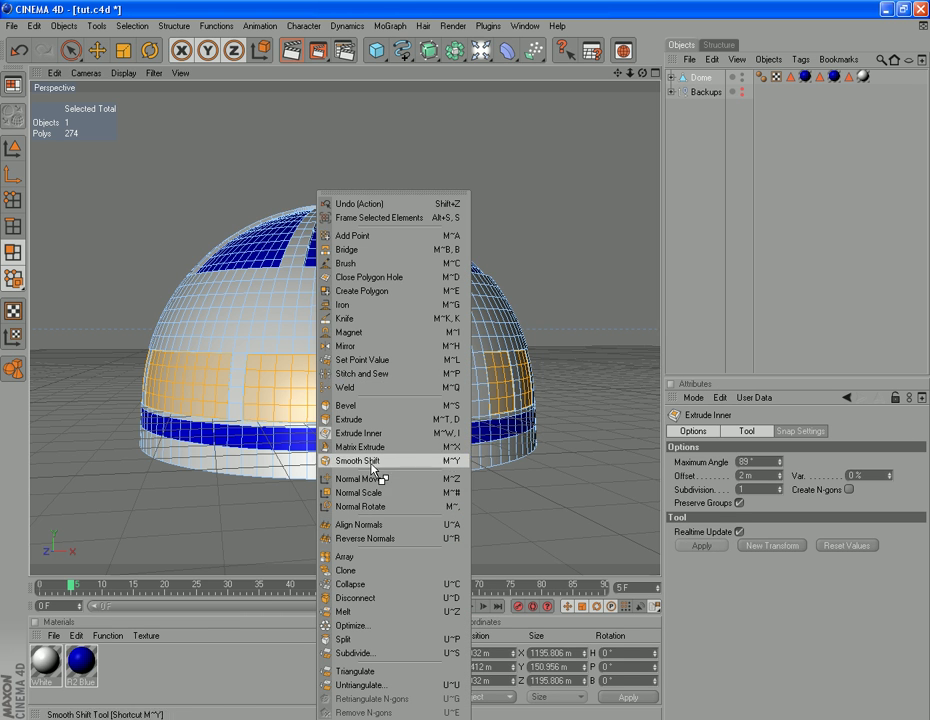
click(376, 420)
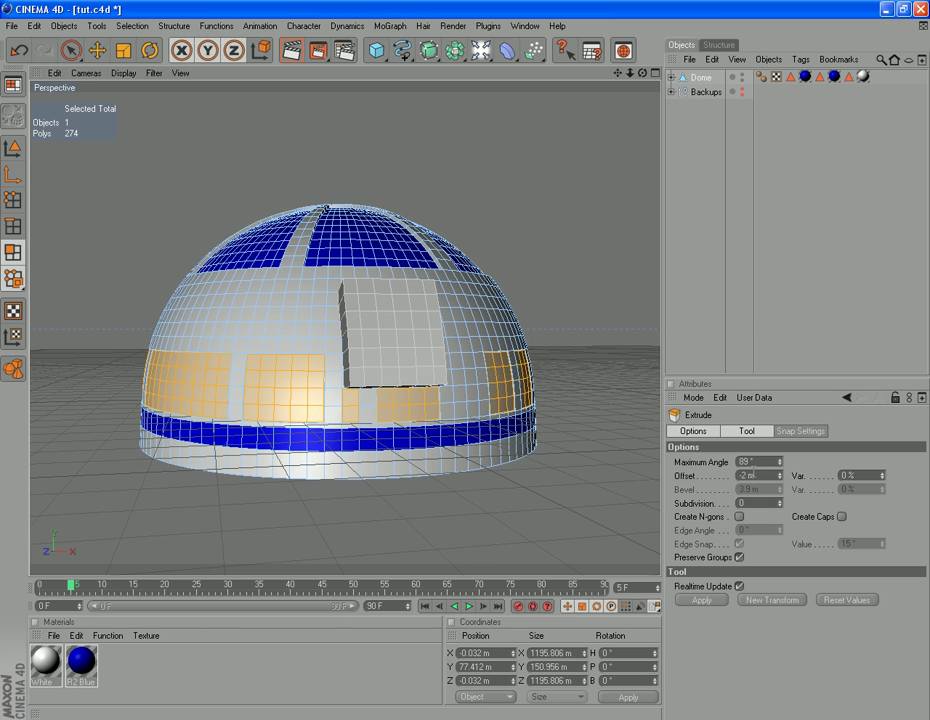
double_click(745, 476)
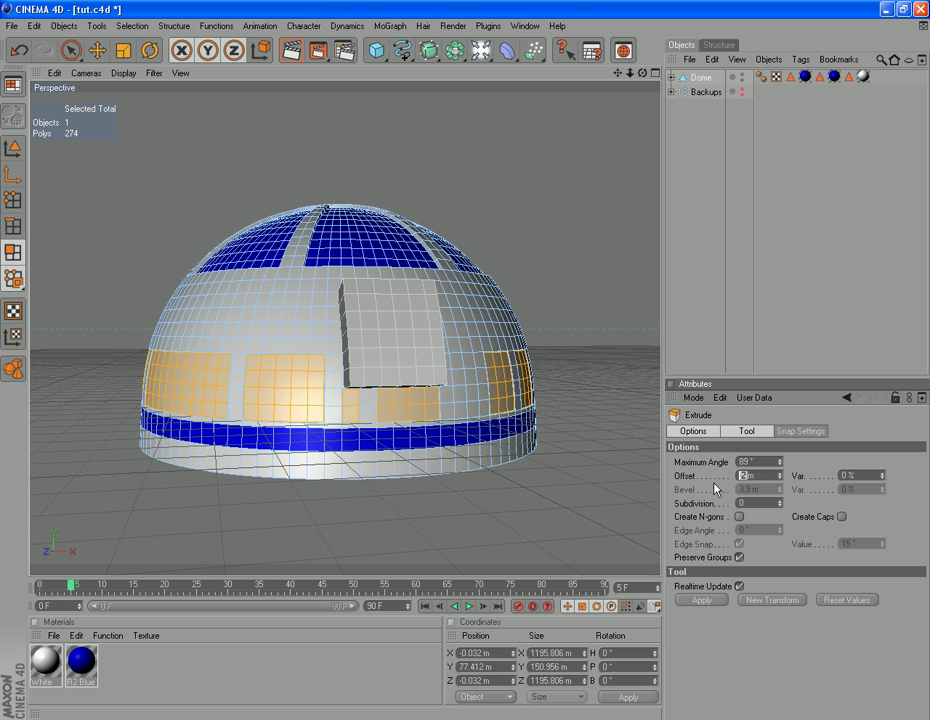
text(1)
key(BackSpace)
text(4)
click(705, 600)
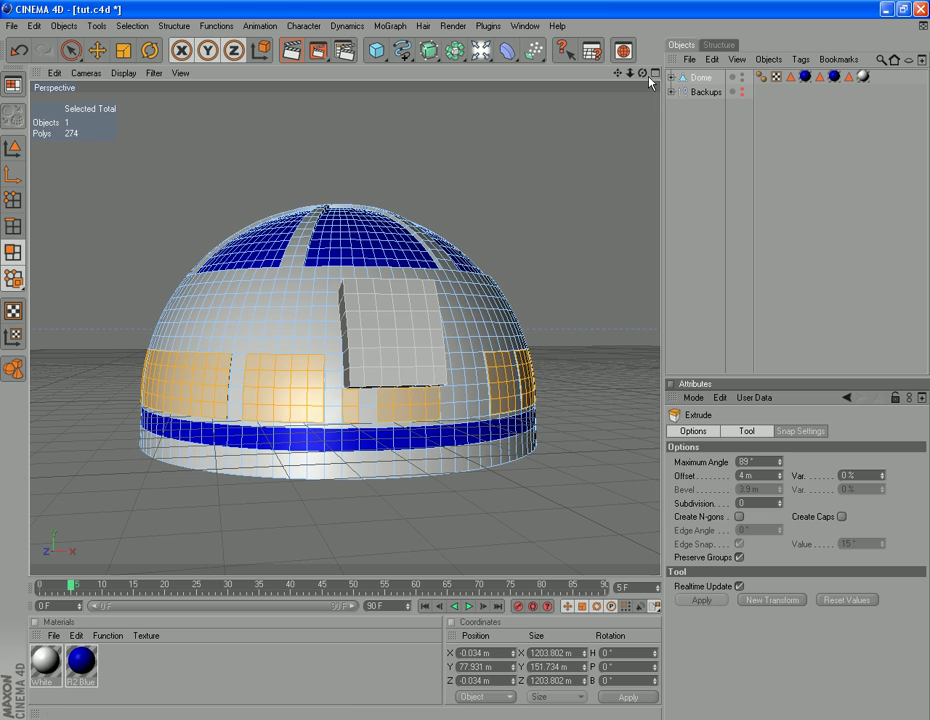
Orbit and zoom in to inspect the extruded panel edges up close.
drag(641, 74, 540, 78)
scroll(434, 438, up, 3)
scroll(425, 445, up, 5)
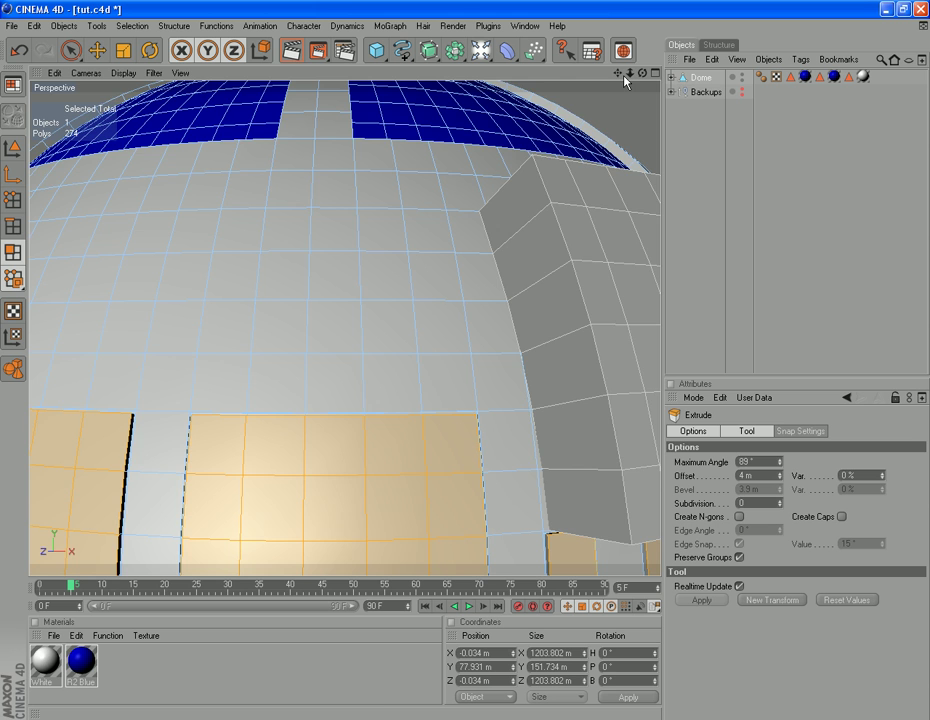
scroll(555, 409, up, 8)
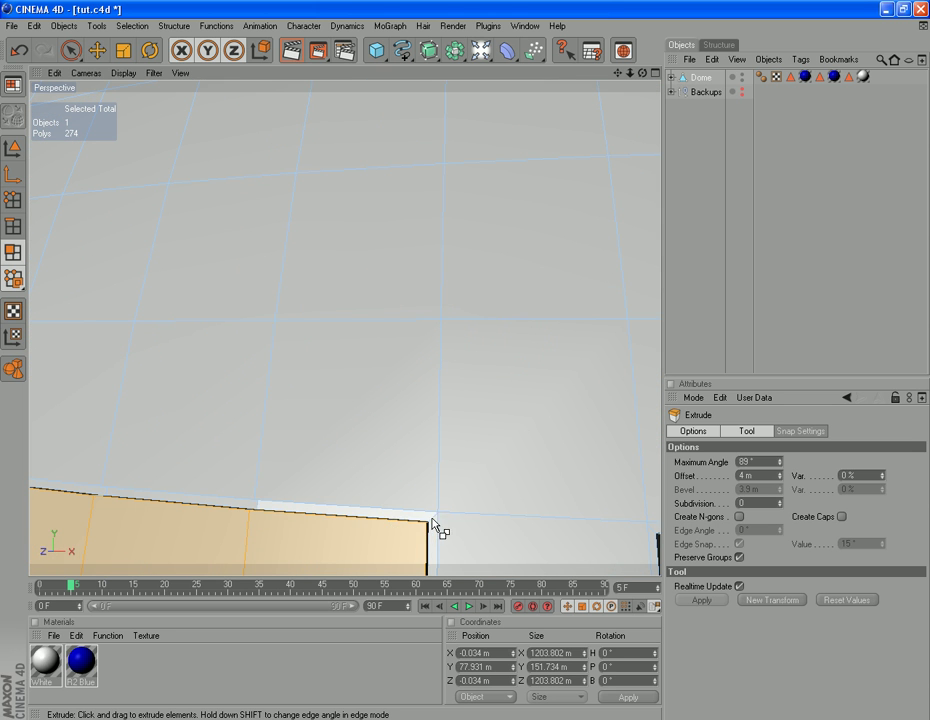
scroll(423, 550, down, 10)
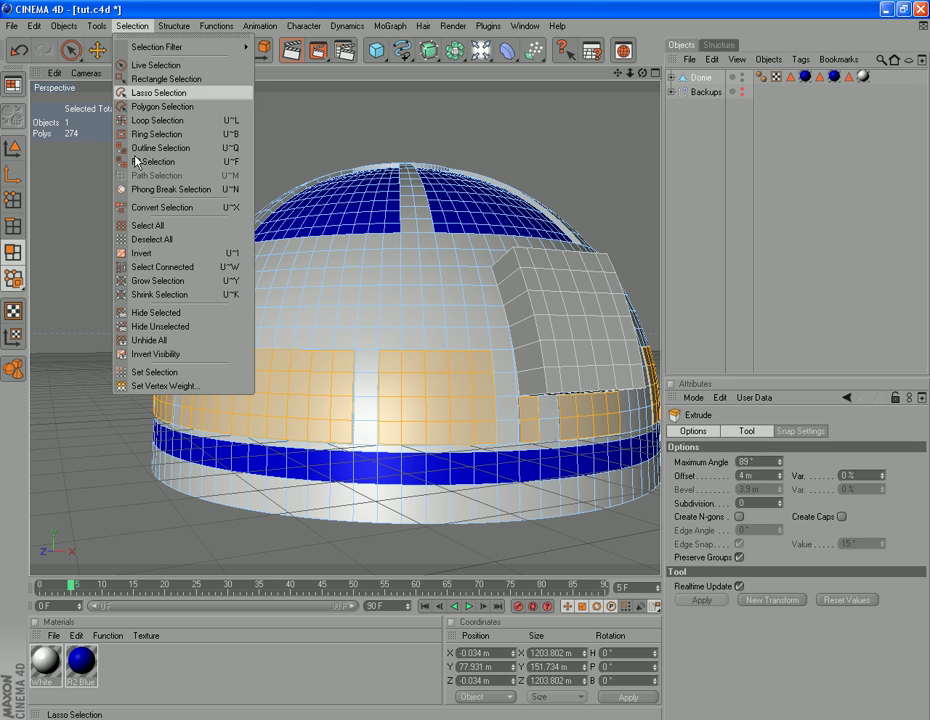
Save the selected panel faces as a selection set named 'Blue Panels'.
click(153, 374)
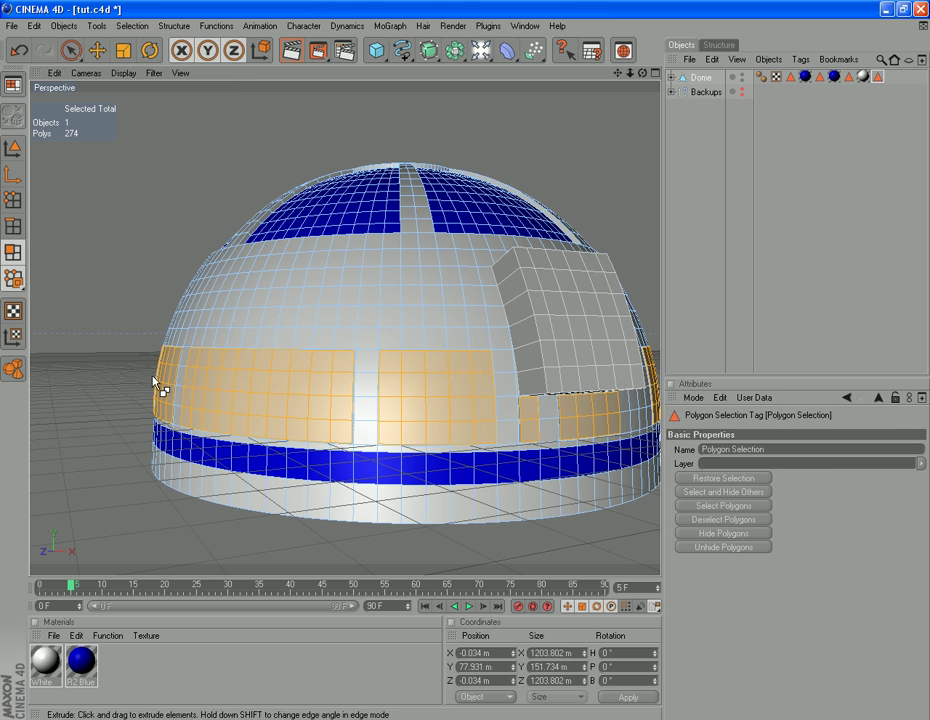
double_click(794, 452)
text(S)
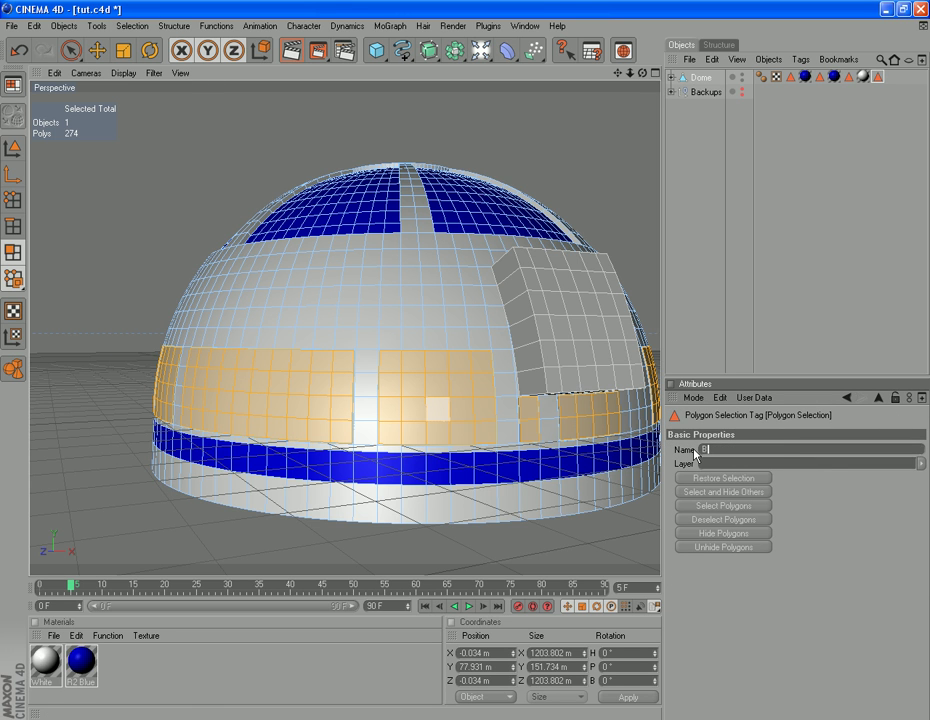
text(lue Panels)
key(Return)
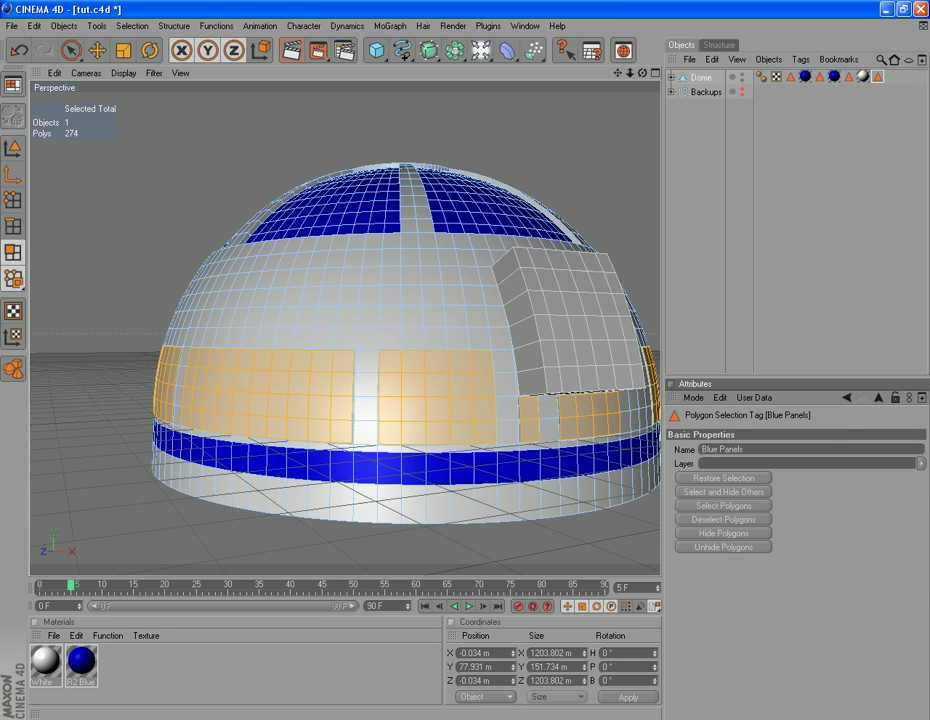
Apply R2 Blue to Dome, limit it to Blue Panels, and render a preview.
drag(81, 666, 700, 77)
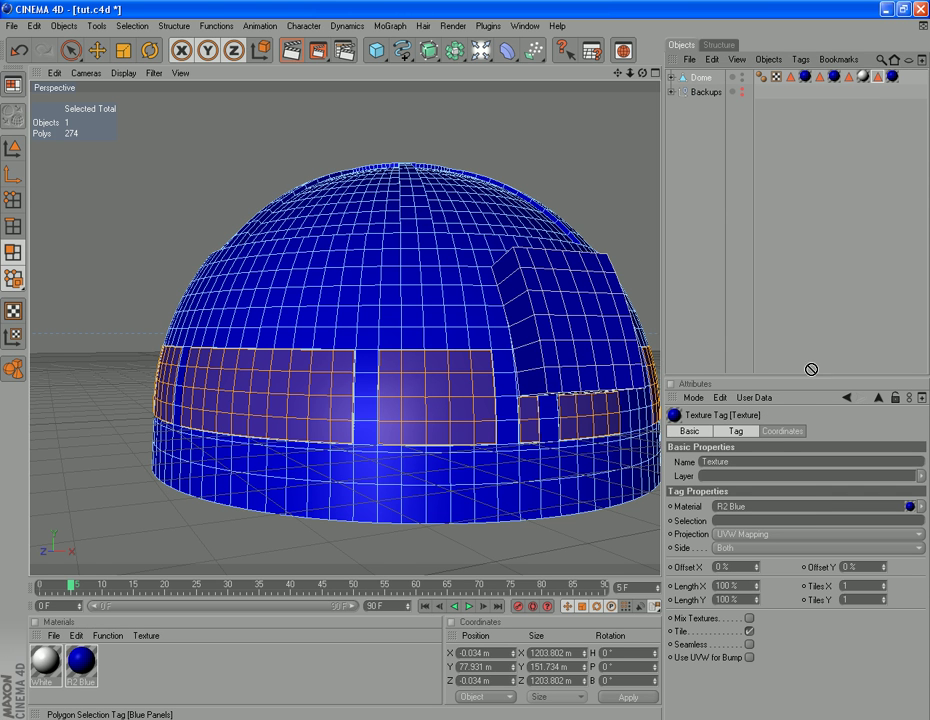
drag(811, 369, 760, 520)
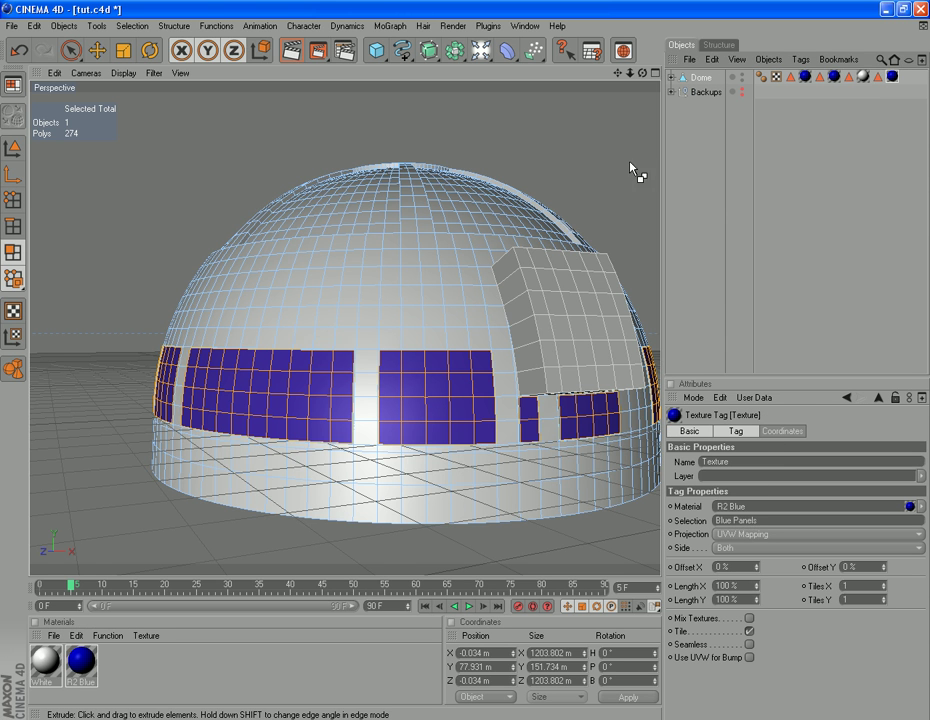
click(451, 26)
click(529, 48)
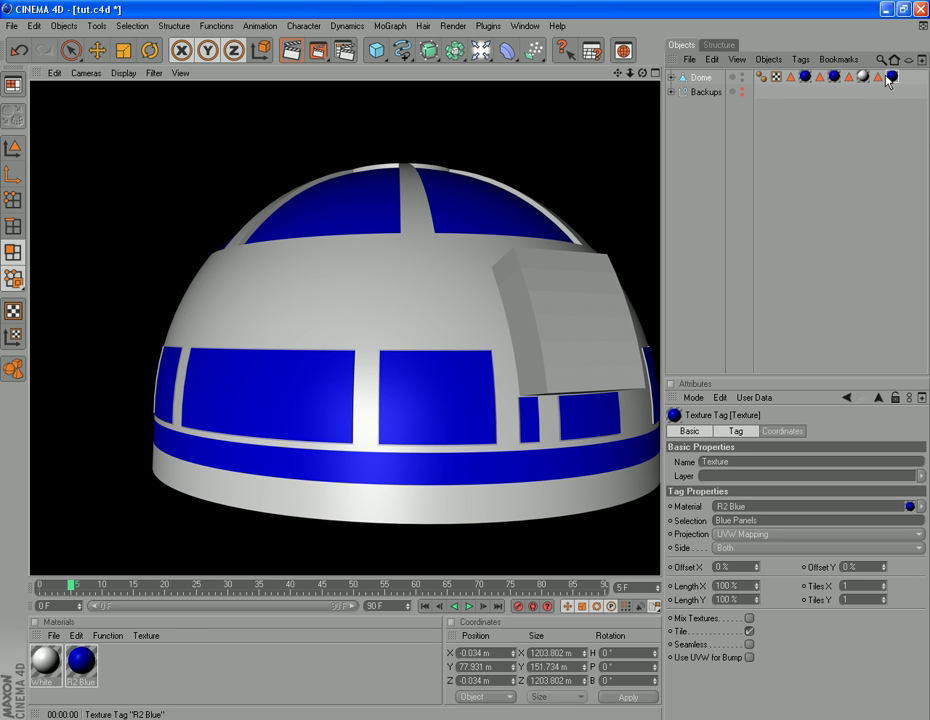
click(704, 78)
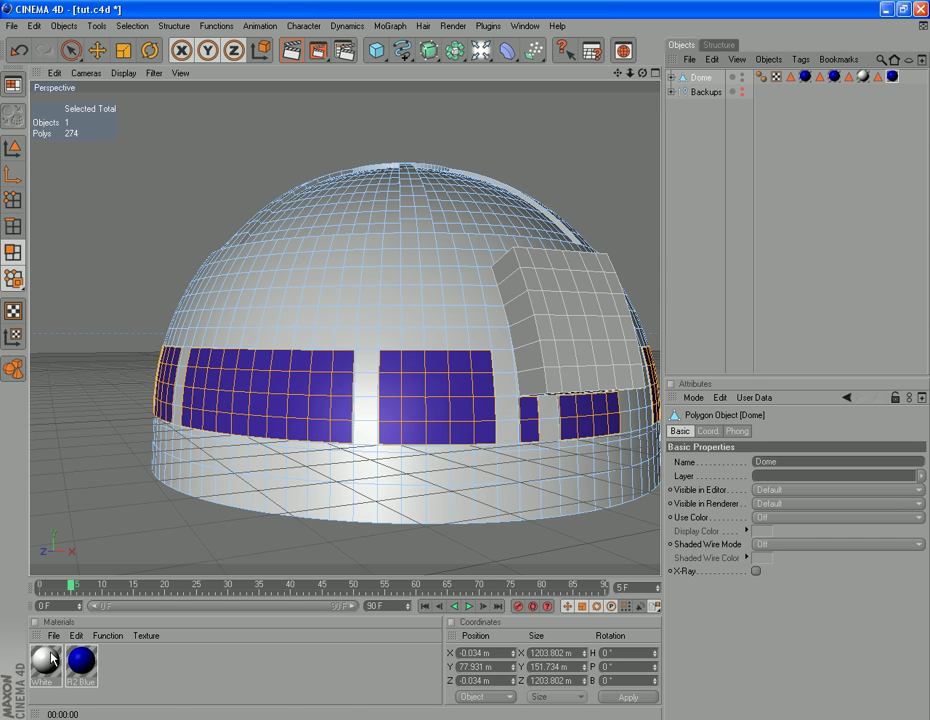
Grow the panel selection one ring, from 274 to 568 polygons, and inspect it.
drag(50, 655, 60, 40)
click(133, 26)
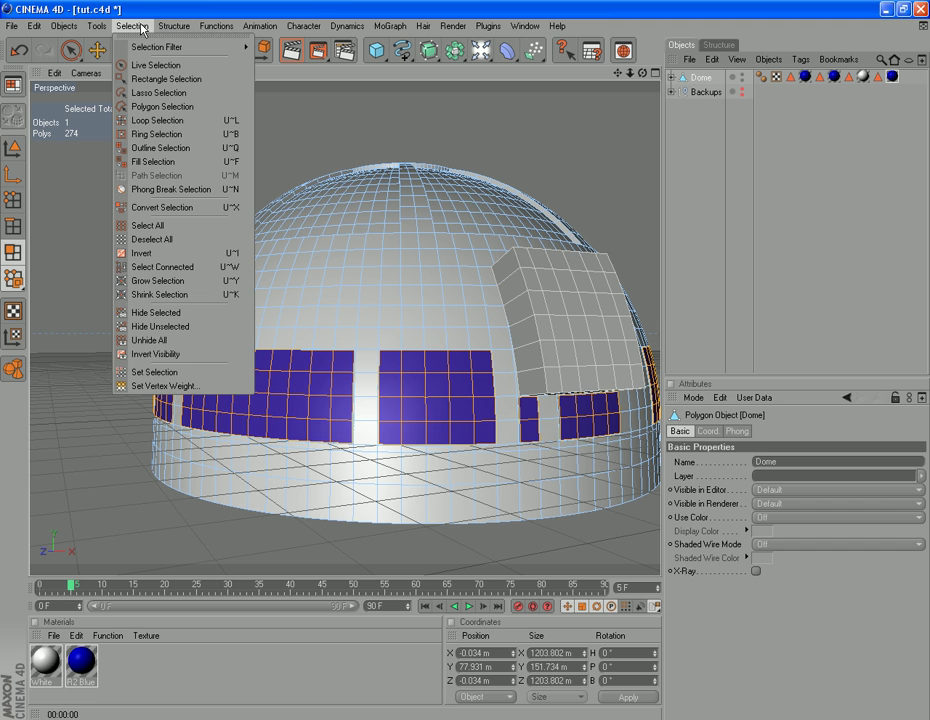
click(202, 283)
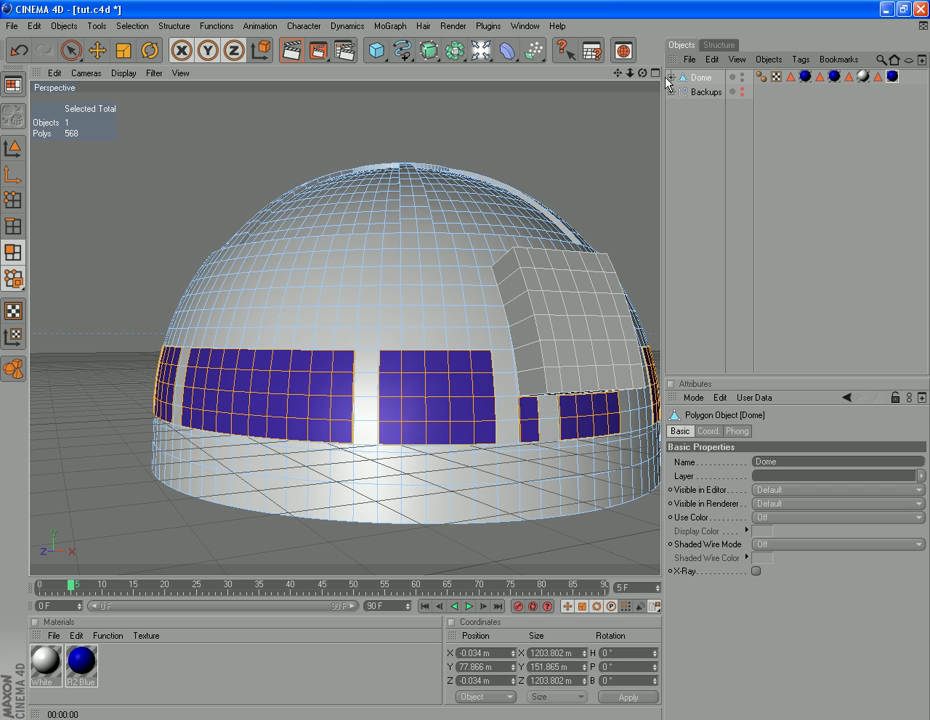
drag(645, 74, 598, 457)
scroll(598, 490, up, 3)
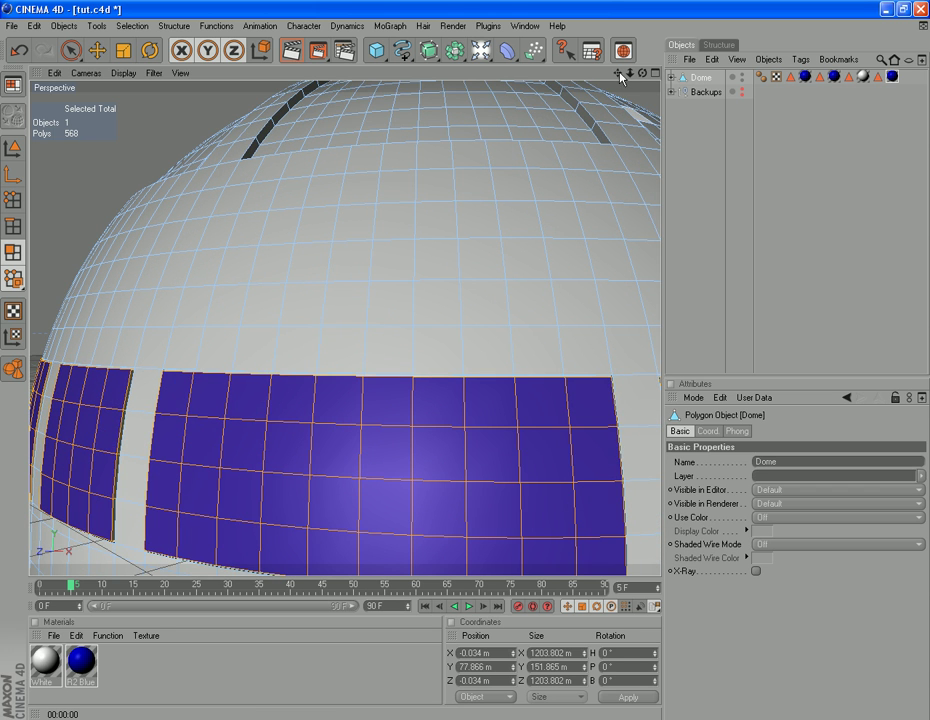
drag(621, 77, 436, 544)
scroll(457, 270, up, 3)
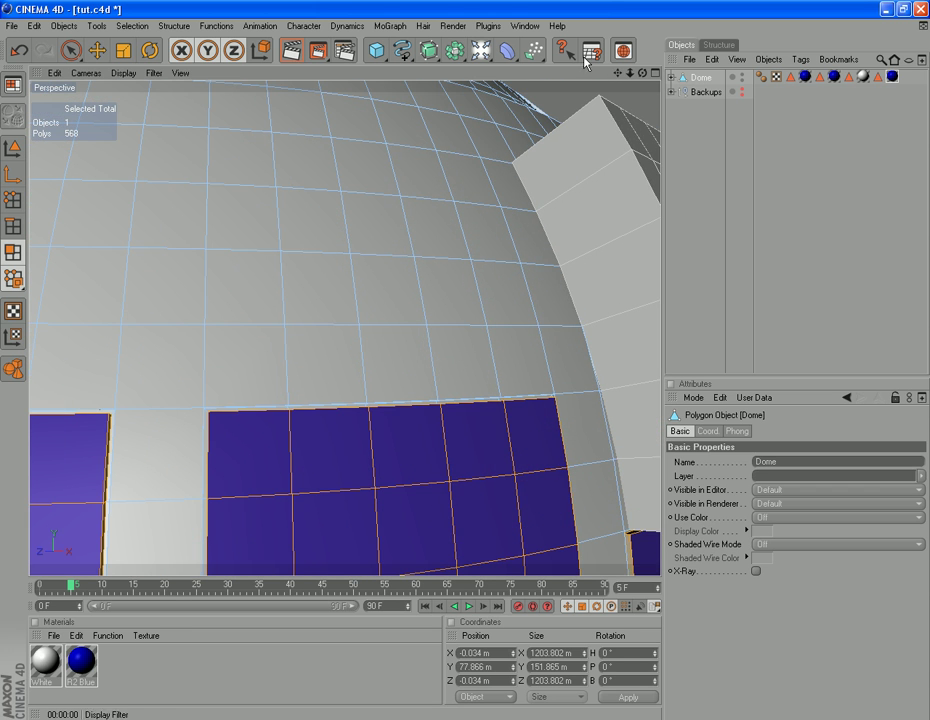
drag(642, 73, 579, 79)
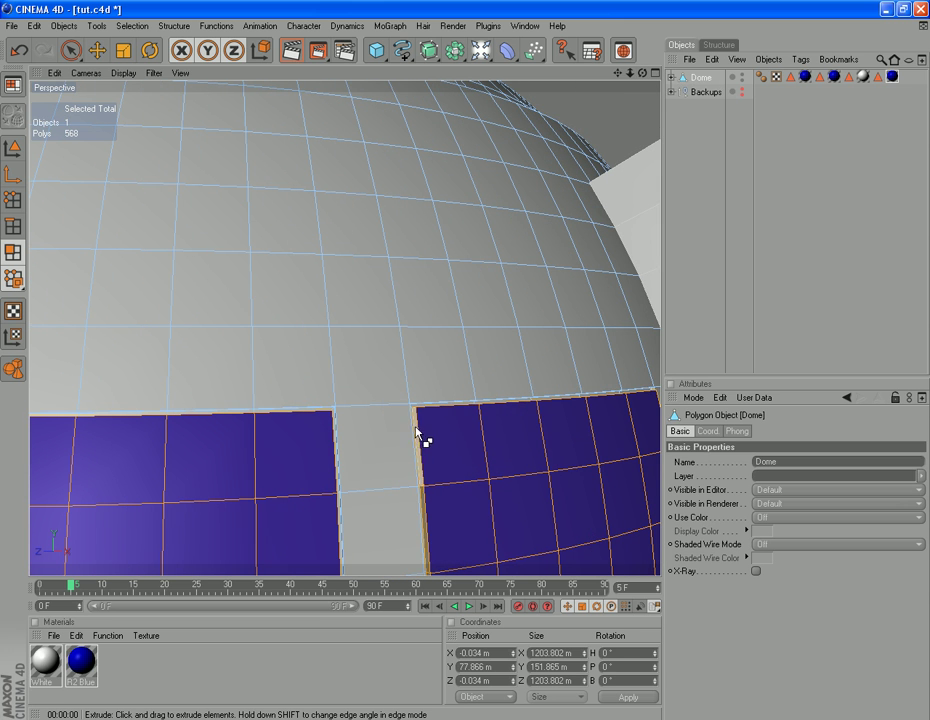
scroll(419, 470, down, 5)
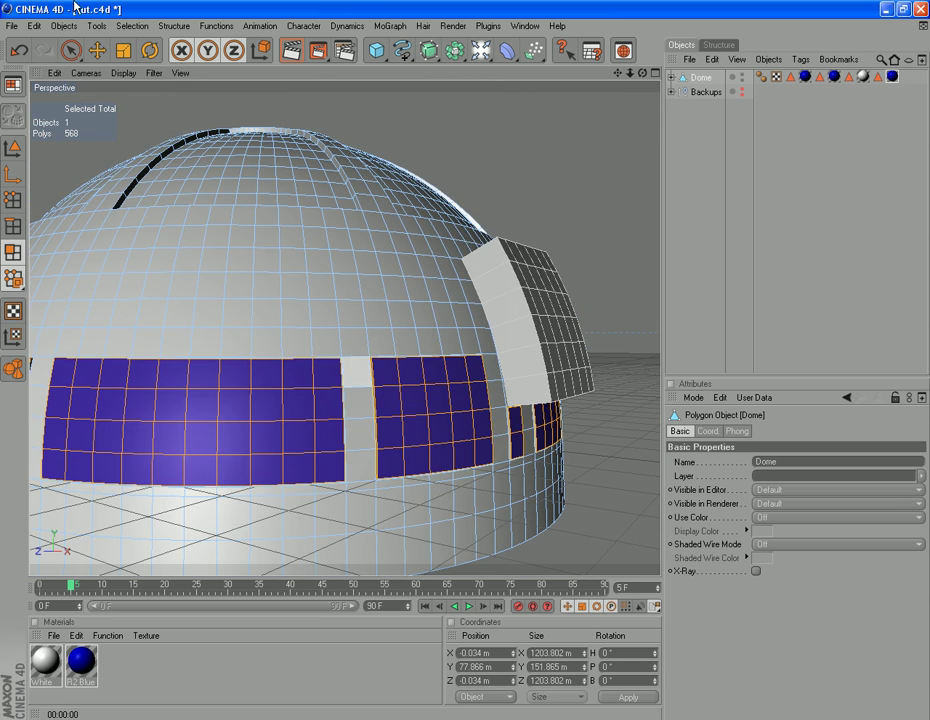
Grow the selection by two more rings, zoom out, and switch to Live Selection.
click(138, 27)
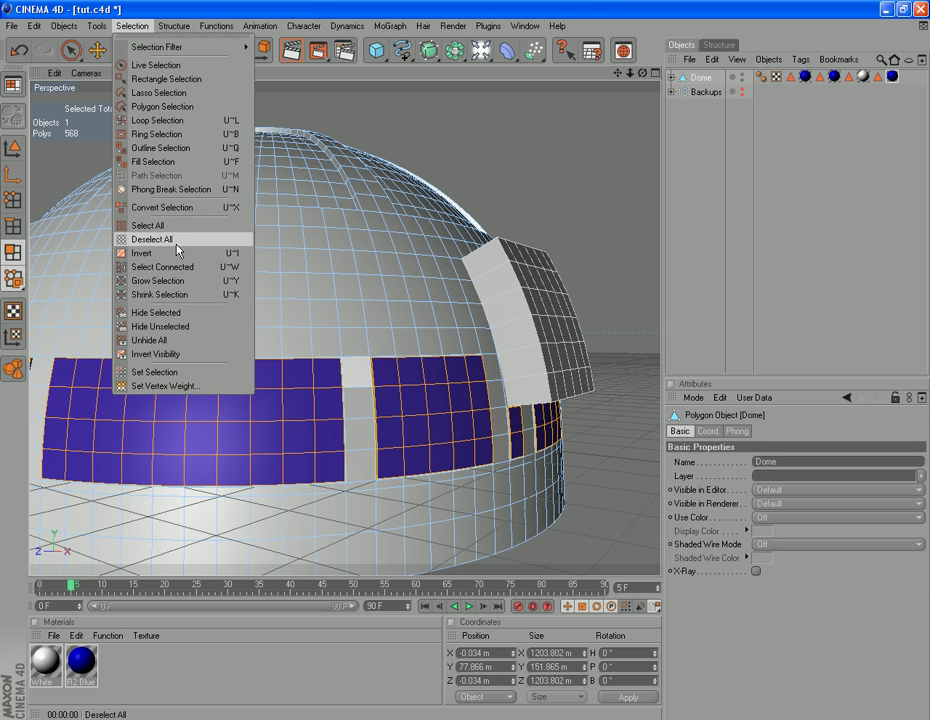
click(174, 283)
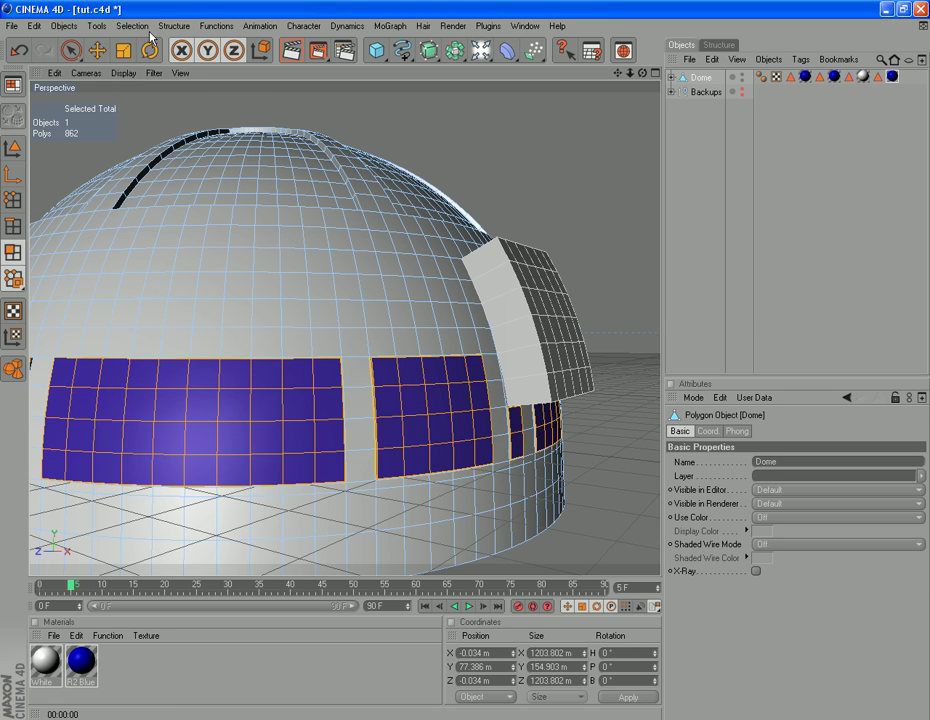
click(140, 27)
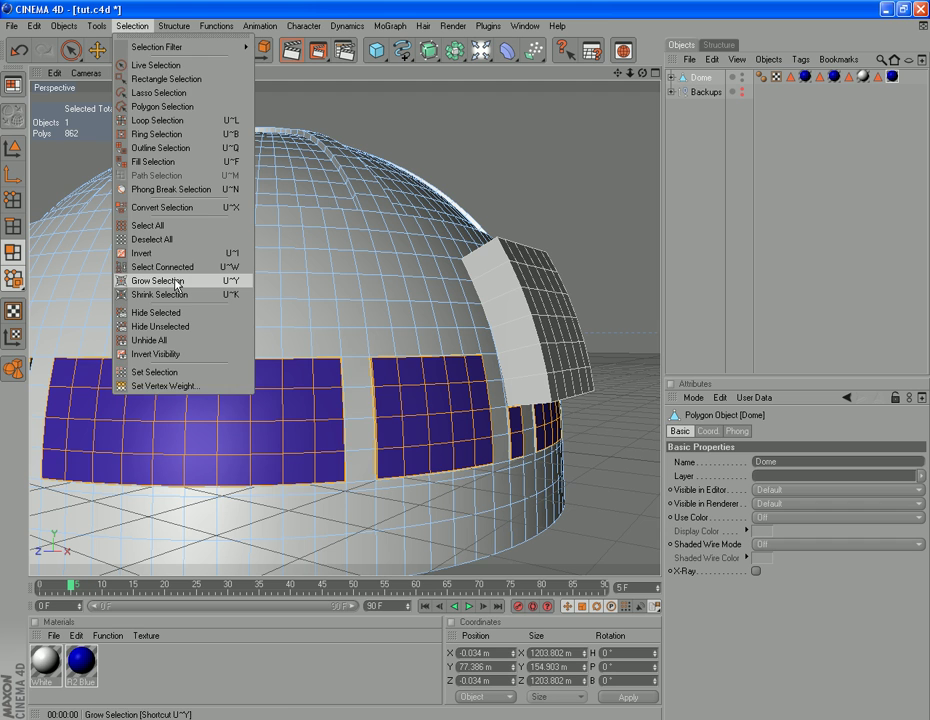
click(175, 283)
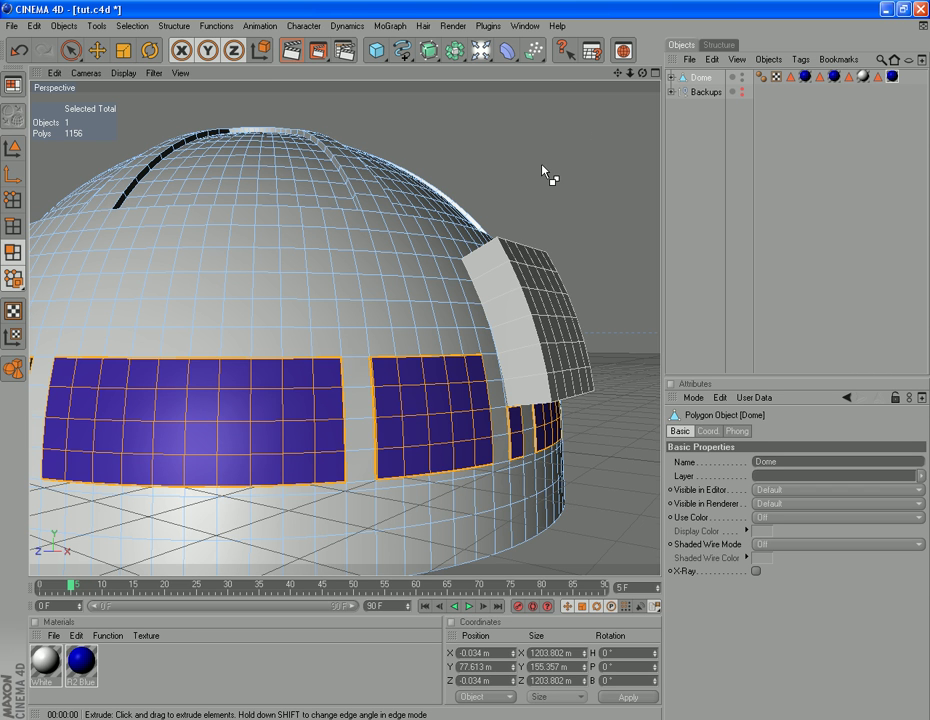
scroll(543, 168, down, 5)
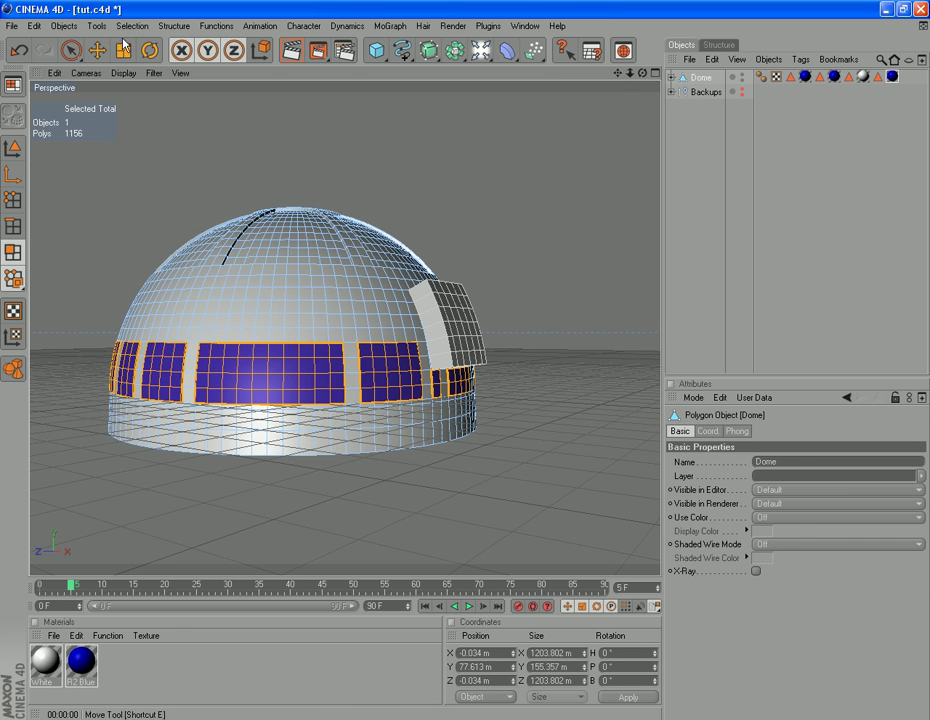
click(70, 50)
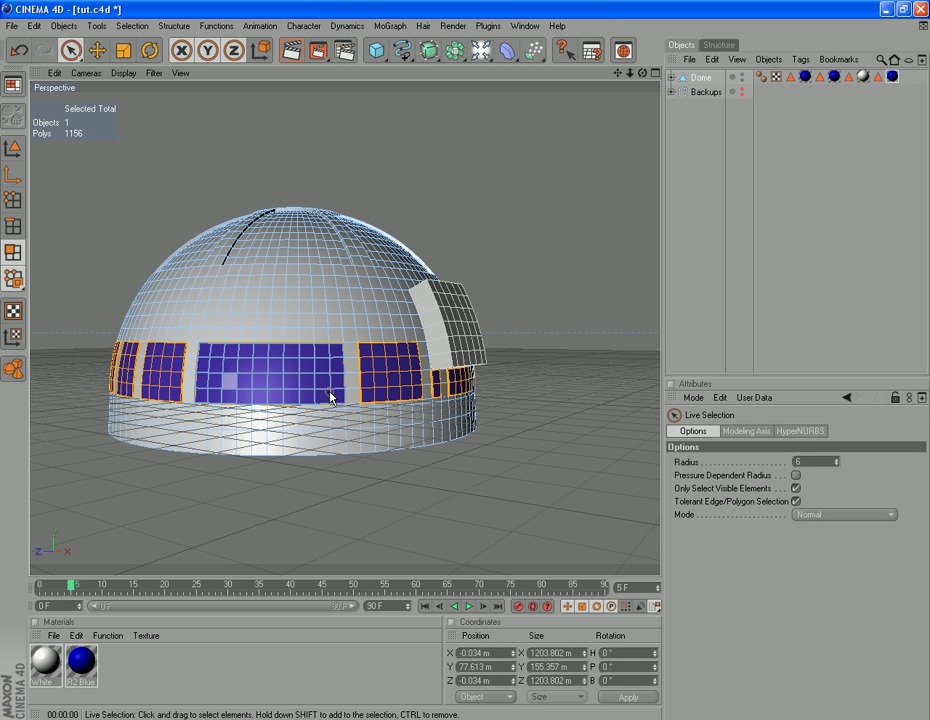
Delete the selected middle and right window polygons from the dome.
key(Delete)
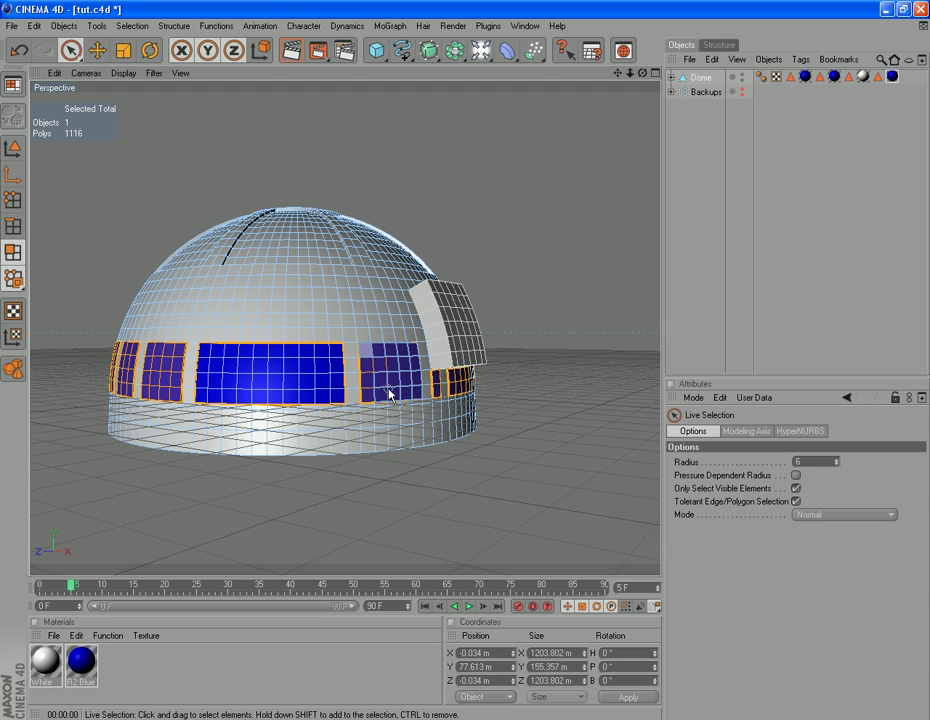
key(Delete)
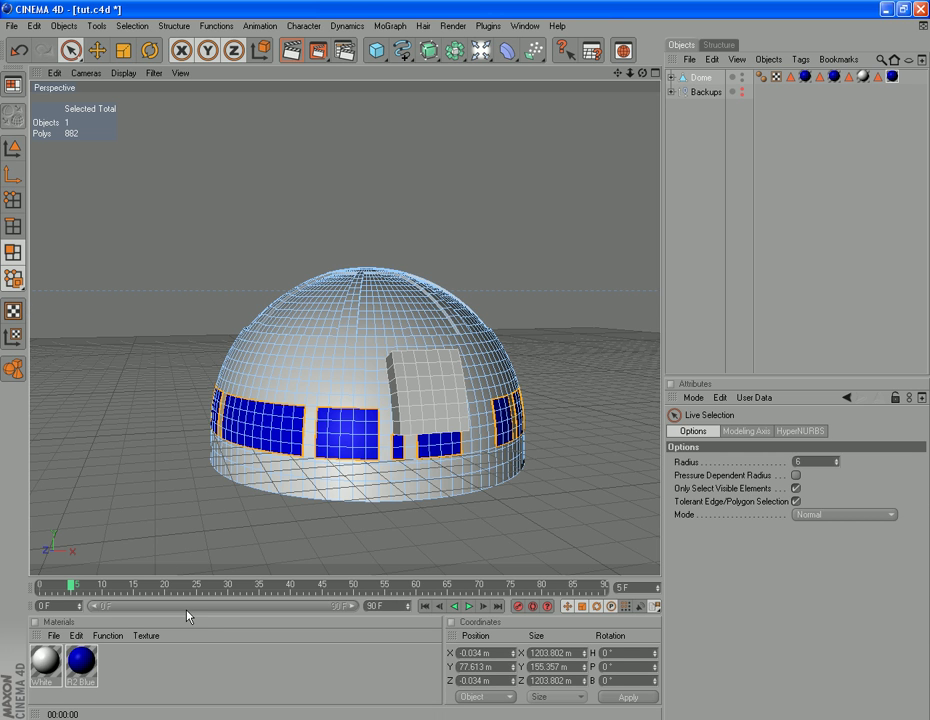
Create a new material and set its colour to black.
click(53, 635)
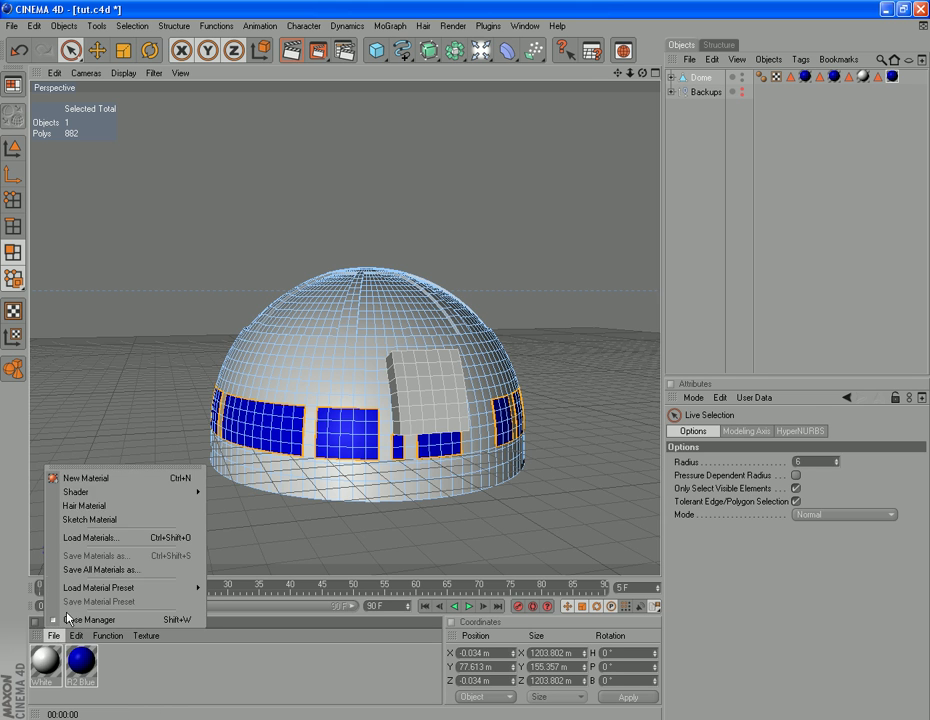
click(90, 479)
double_click(48, 665)
click(378, 156)
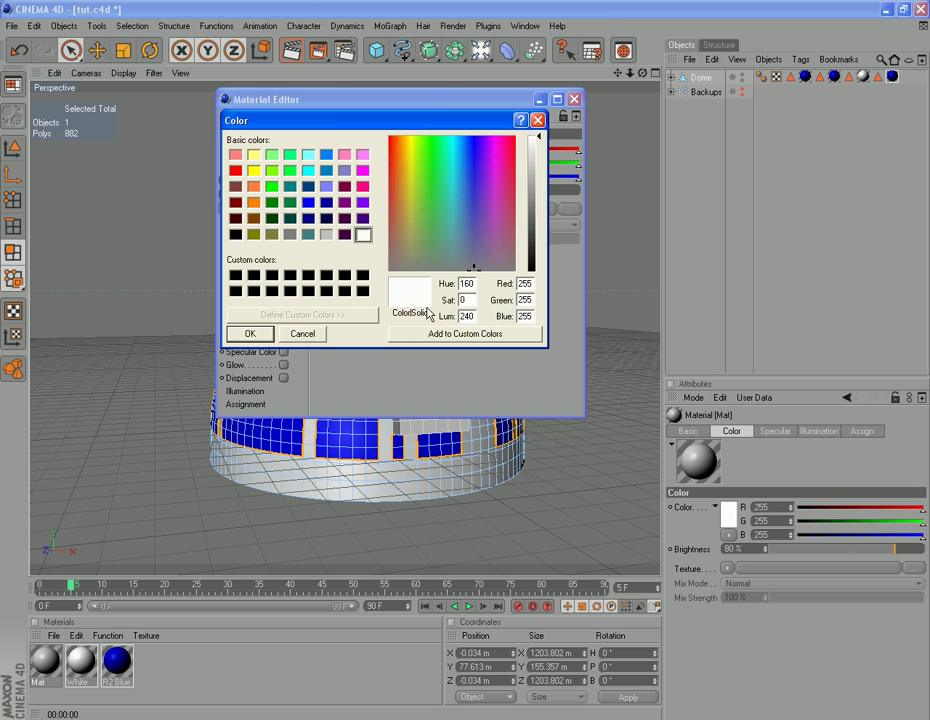
click(238, 236)
click(250, 333)
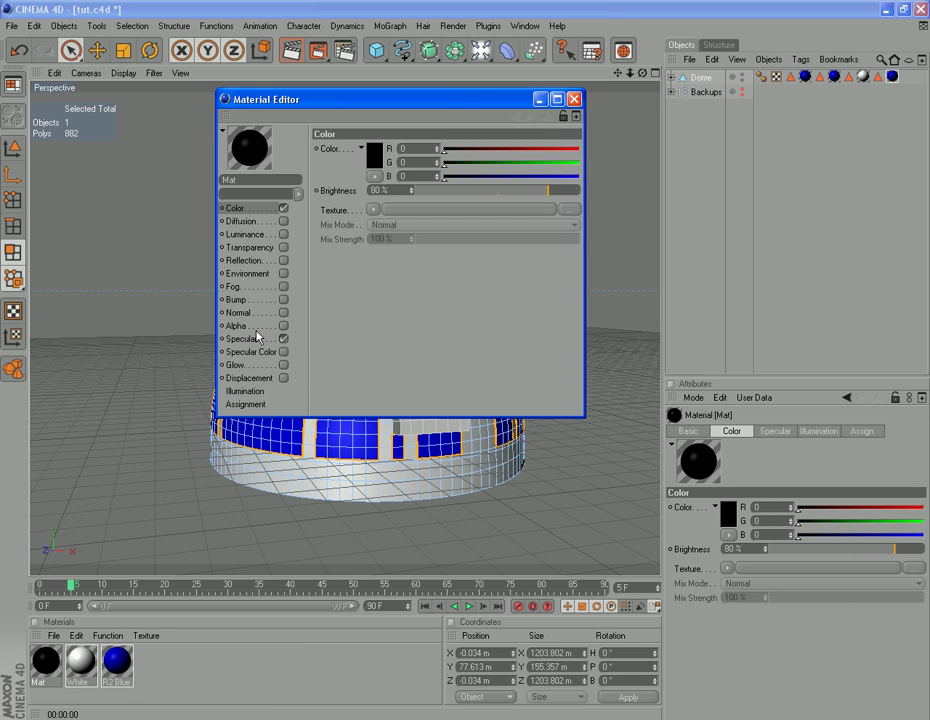
click(575, 99)
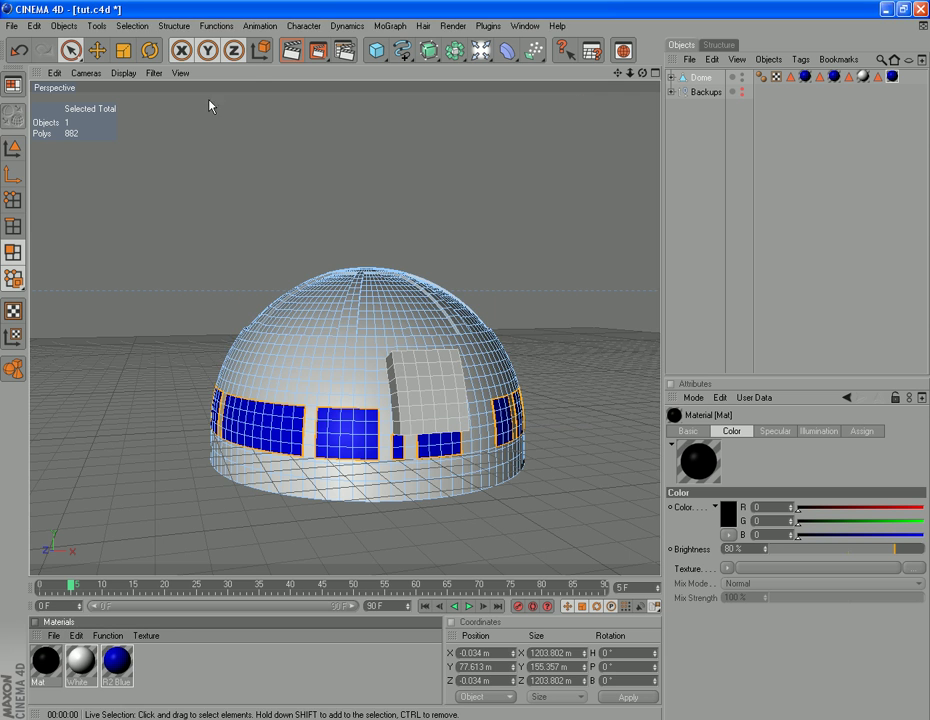
Store the current polygons as a selection set named 'Black Edging'.
click(144, 28)
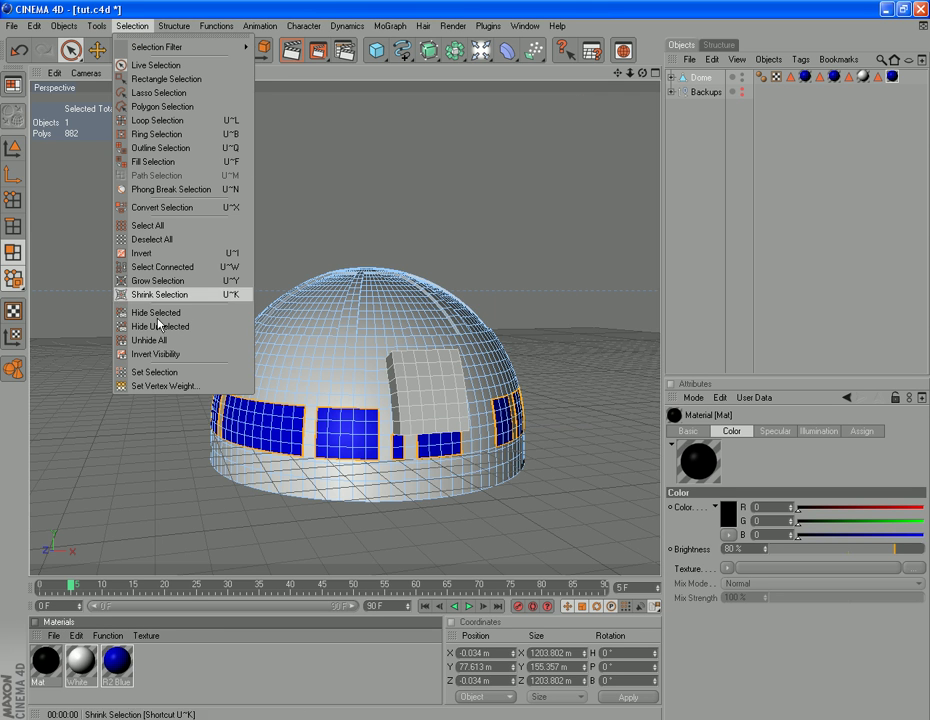
click(155, 372)
double_click(763, 449)
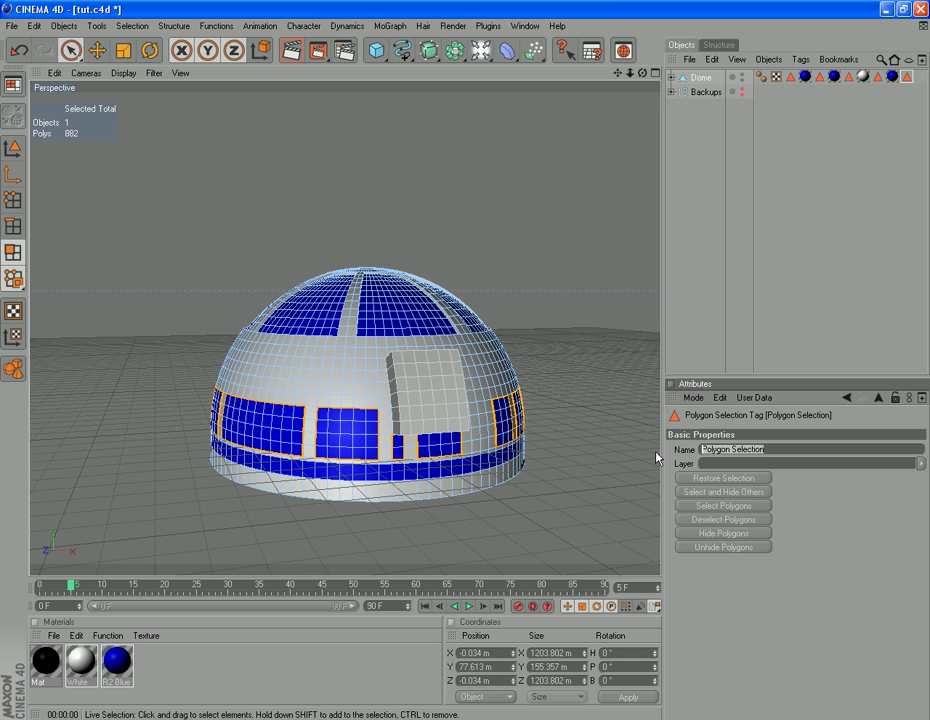
text(Black Edging)
key(Return)
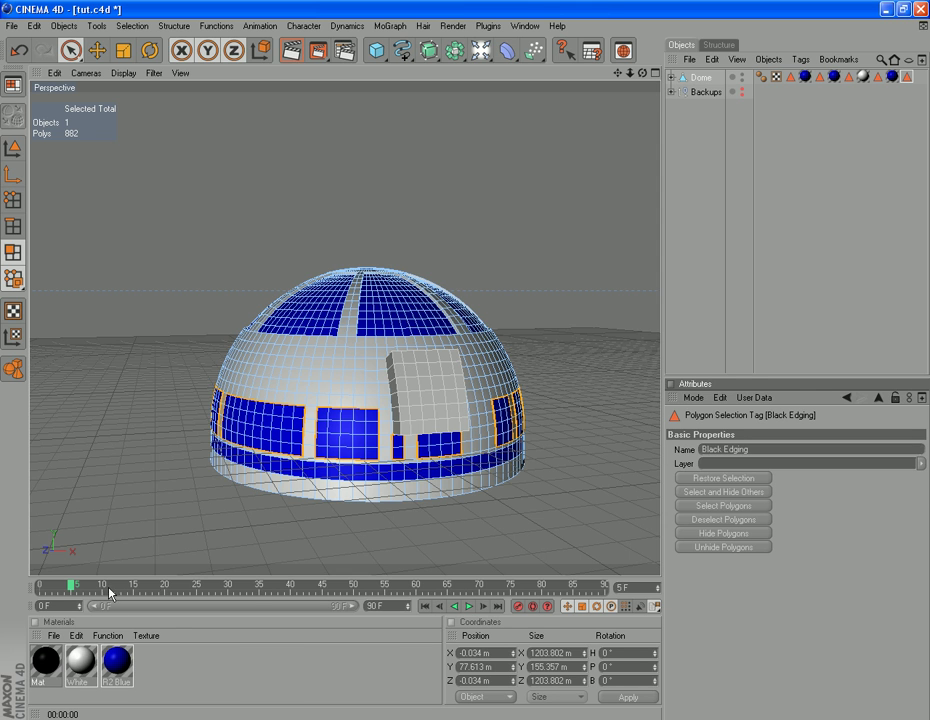
Apply the black Mat material to the Dome, restricted to the Black Edging selection.
drag(53, 662, 703, 80)
drag(907, 77, 752, 528)
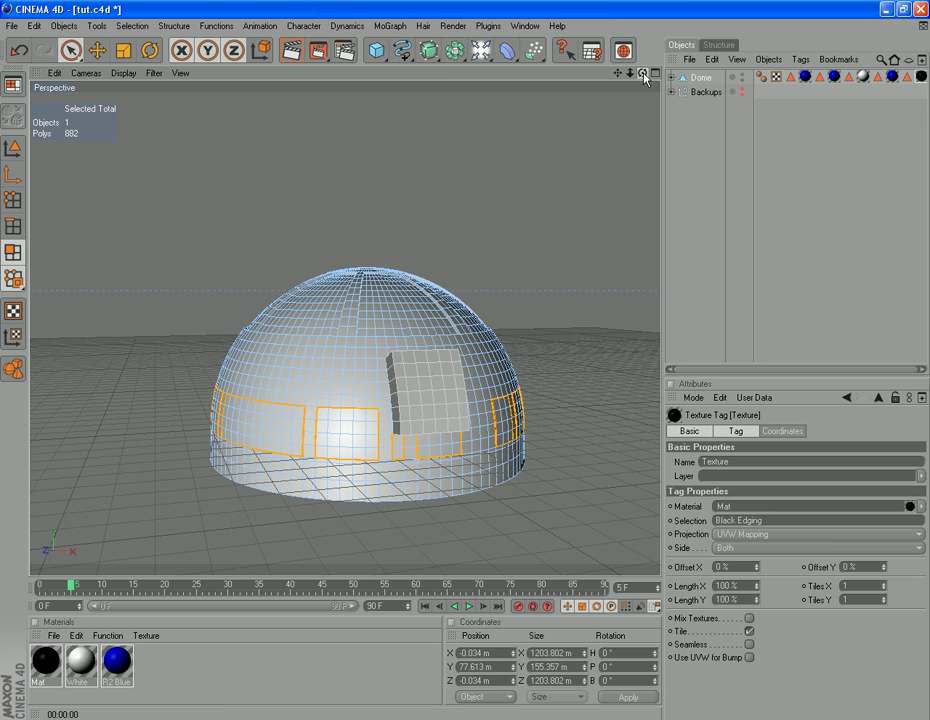
drag(642, 73, 492, 114)
Render the perspective viewport twice, clearing each render back to the editor view.
click(462, 26)
click(498, 41)
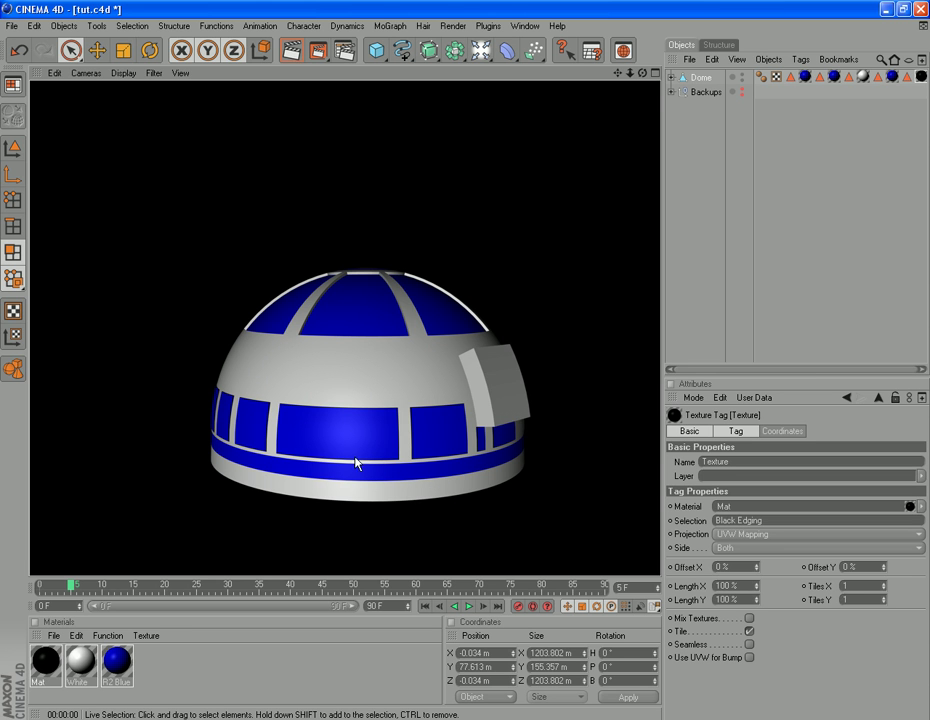
click(643, 78)
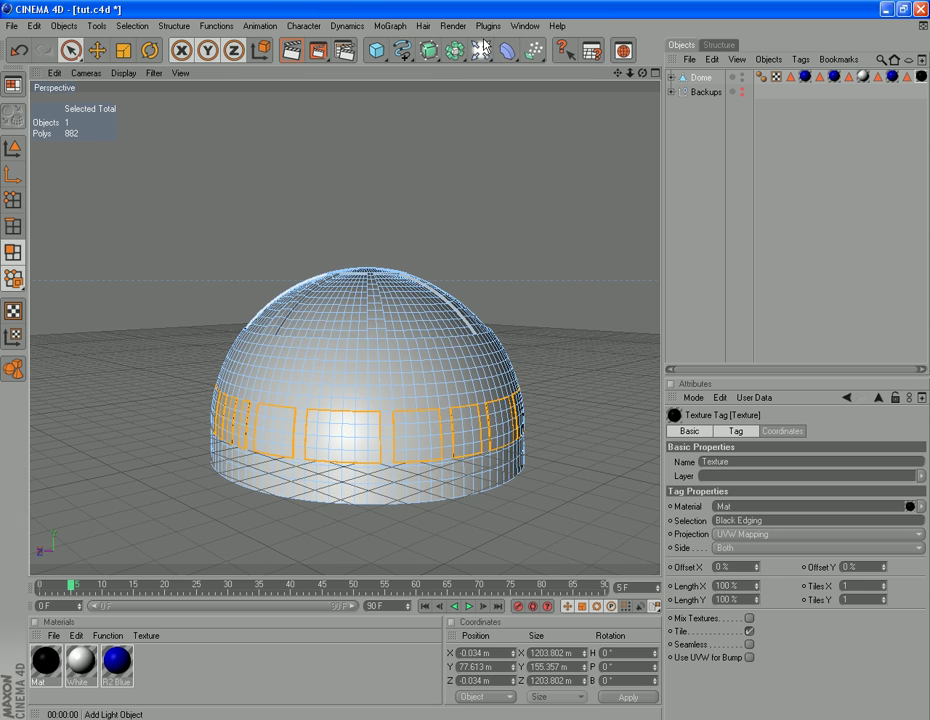
click(453, 26)
click(484, 47)
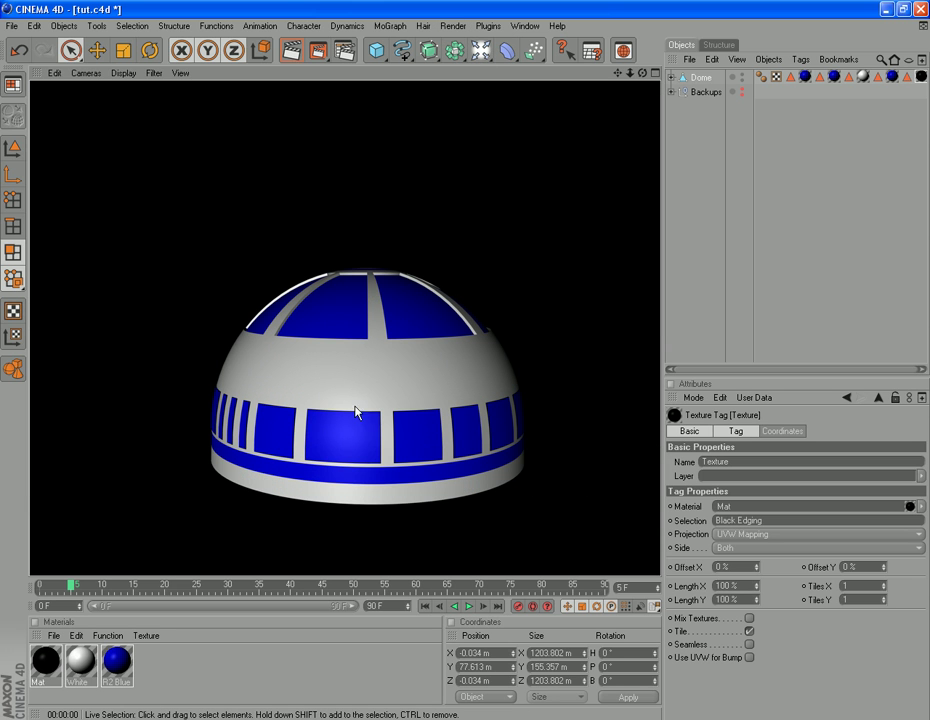
click(647, 78)
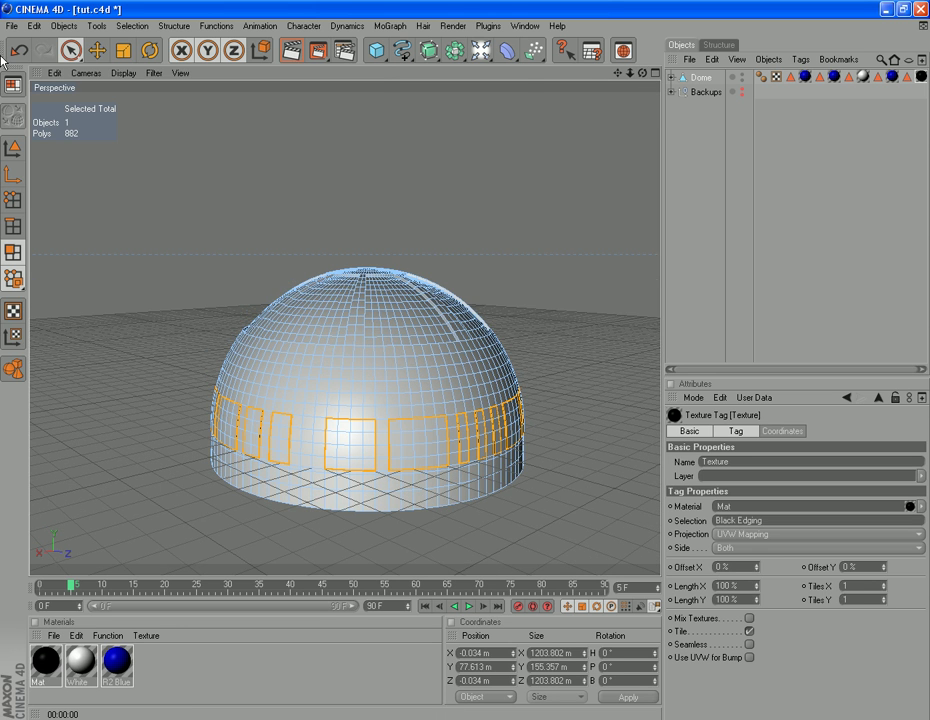
Render only the active objects, then open and close Render Settings.
click(453, 26)
click(455, 61)
click(643, 79)
click(466, 26)
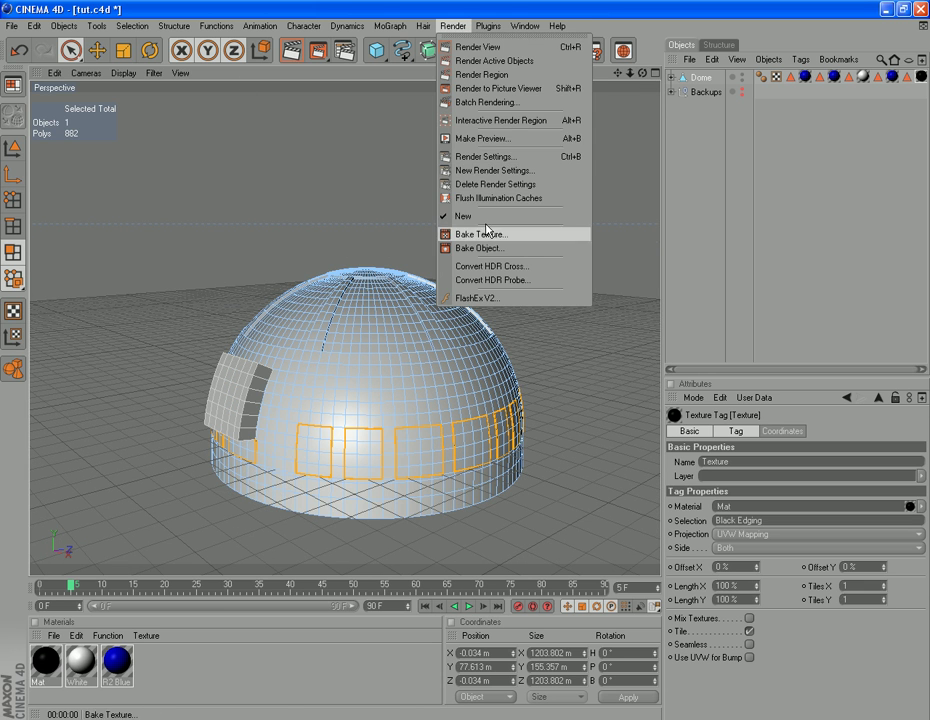
click(486, 157)
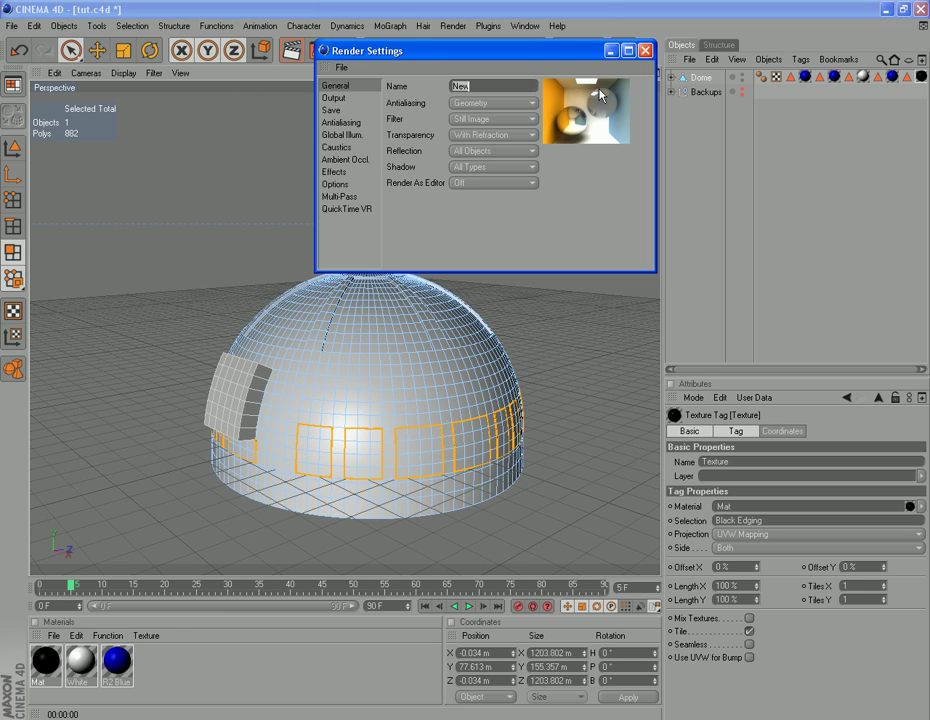
click(654, 18)
Render the dome once more to compare the blue panels with the white body.
click(455, 26)
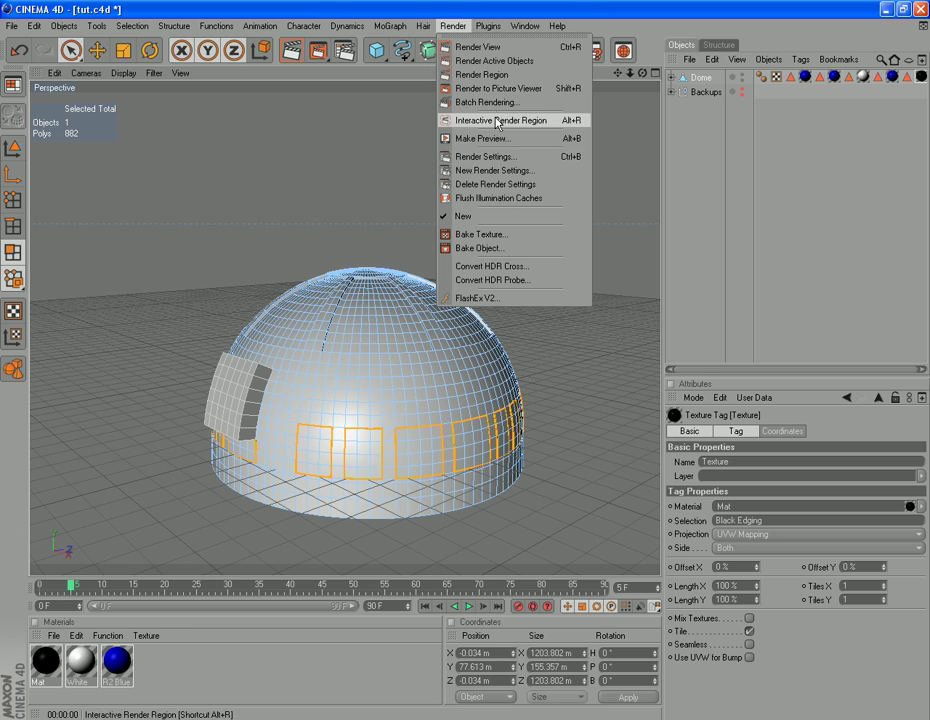
click(495, 50)
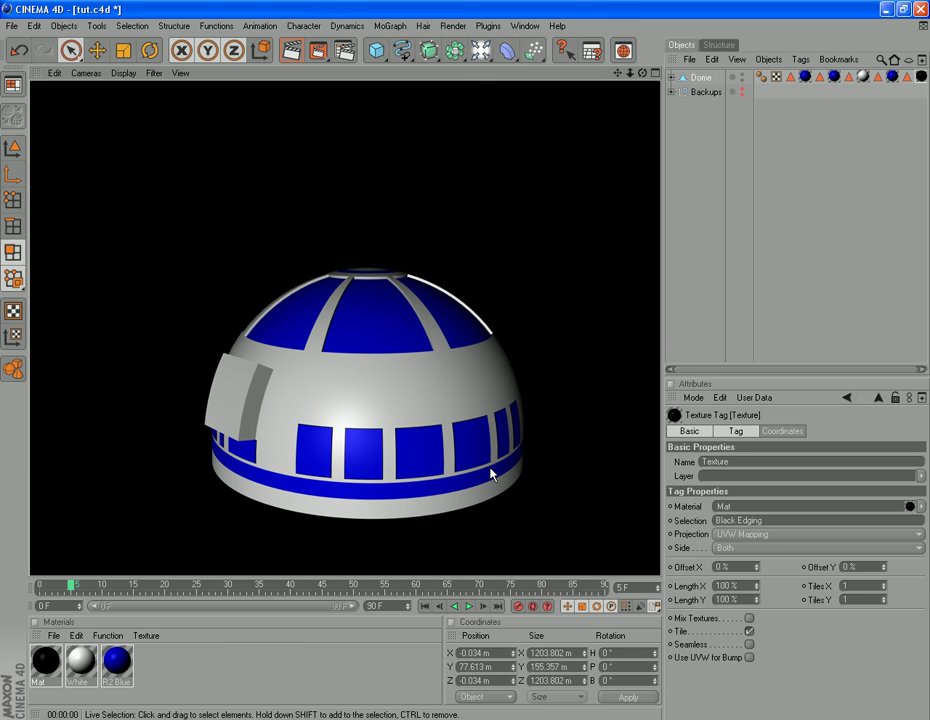
click(643, 73)
alt+drag(513, 101, 378, 382)
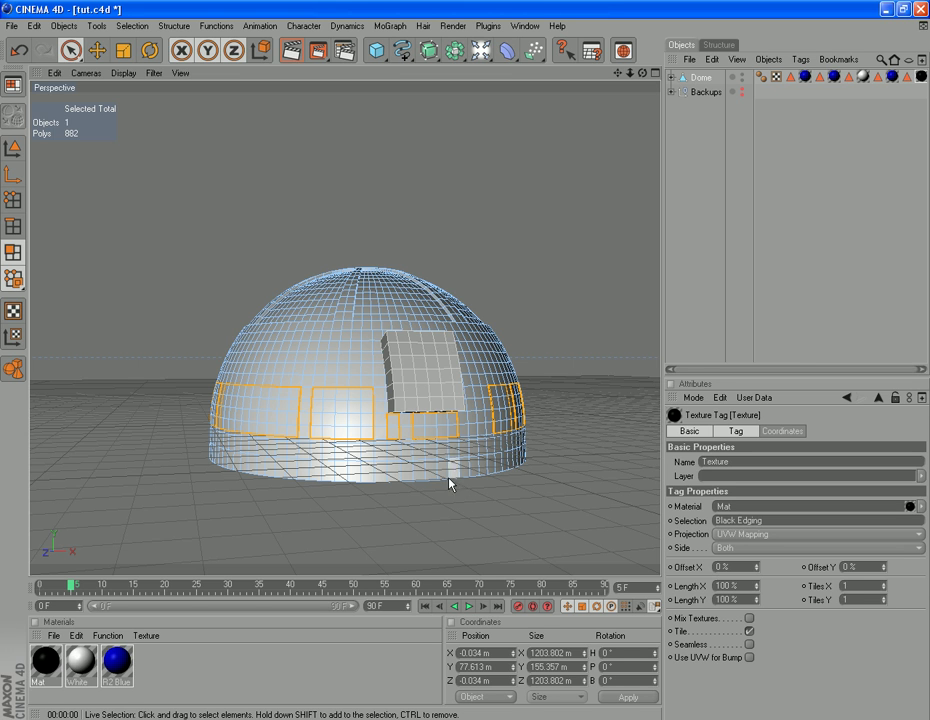
scroll(426, 504, down, 3)
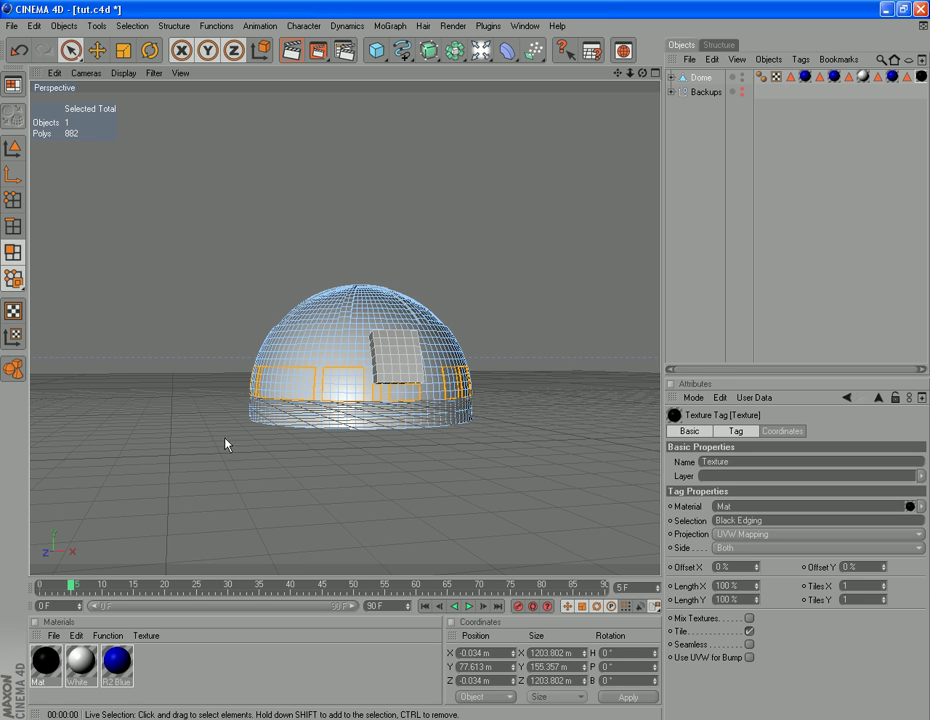